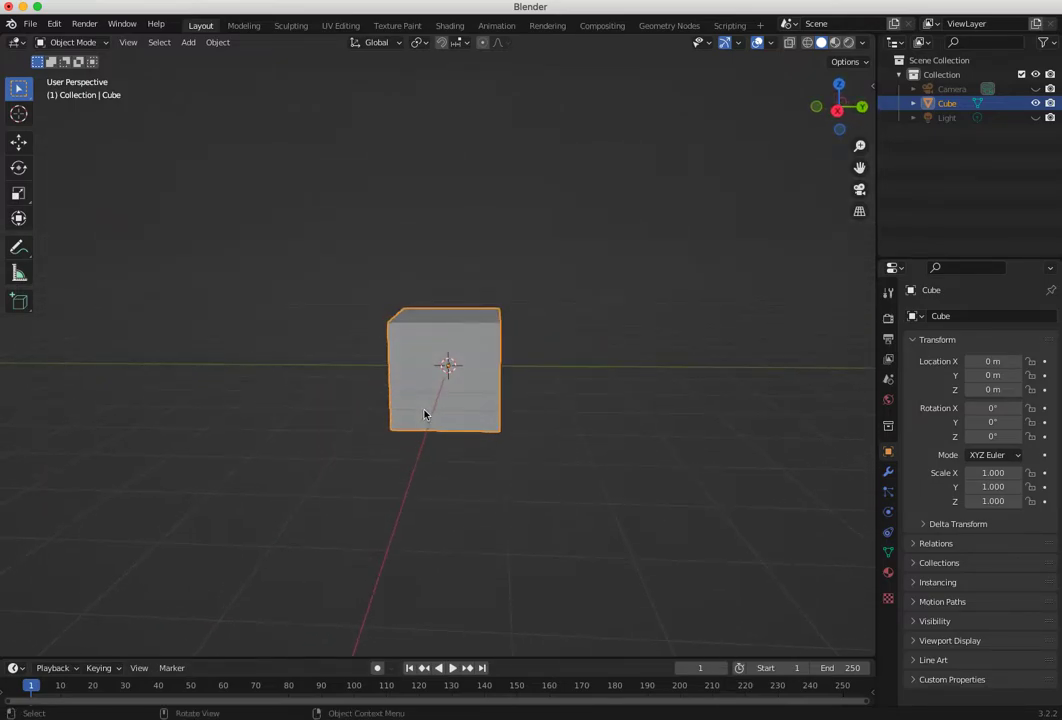
Move the cube up to about 1.87 m on Z and along Y to about 3.06 m.
{"action": "key", "text": "shift+space"}
{"action": "key", "text": "g"}
{"action": "left_click_drag", "start_coordinate": [447, 304], "coordinate": [439, 198]}
{"action": "mouse_move", "coordinate": [434, 372]}
{"action": "middle_mouse_down"}
{"action": "mouse_move", "coordinate": [507, 408]}
{"action": "mouse_move", "coordinate": [441, 391]}
{"action": "middle_mouse_up"}
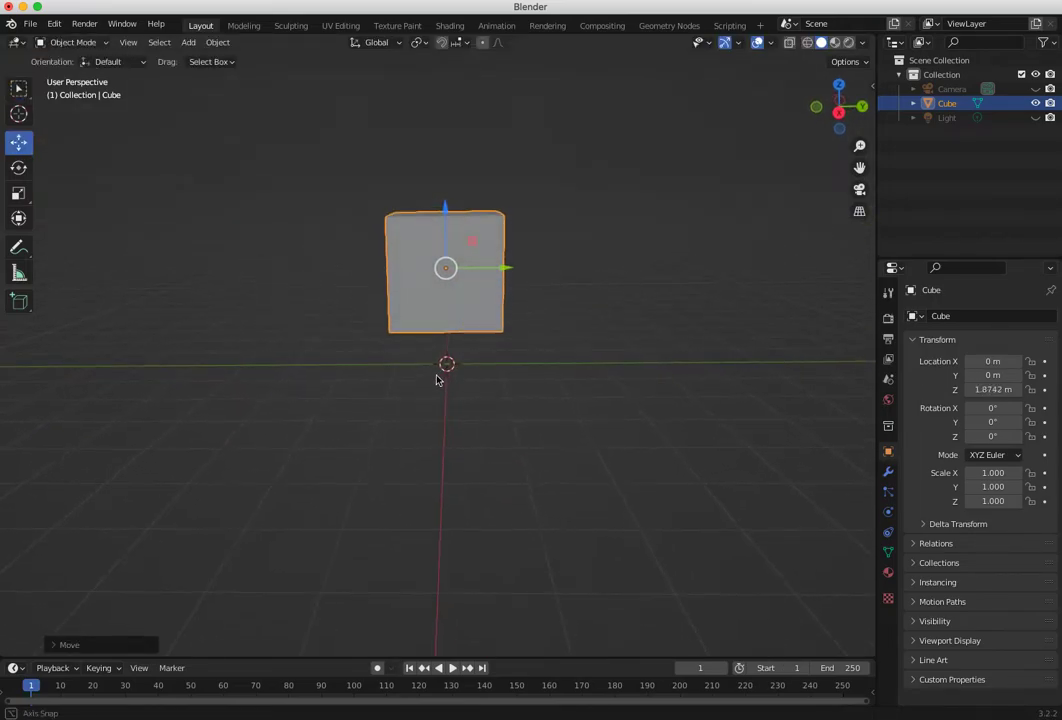
{"action": "left_click_drag", "start_coordinate": [502, 267], "coordinate": [551, 334]}
{"action": "middle_click_drag", "start_coordinate": [551, 334], "coordinate": [604, 258]}
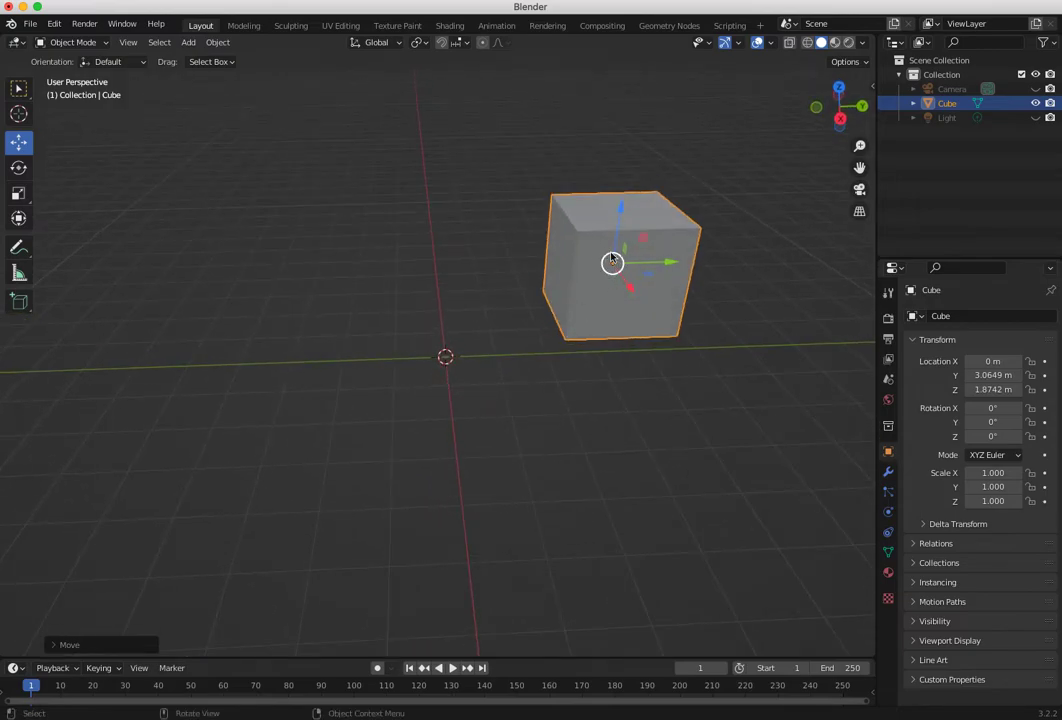
{"action": "middle_click_drag", "start_coordinate": [557, 273], "coordinate": [586, 302]}
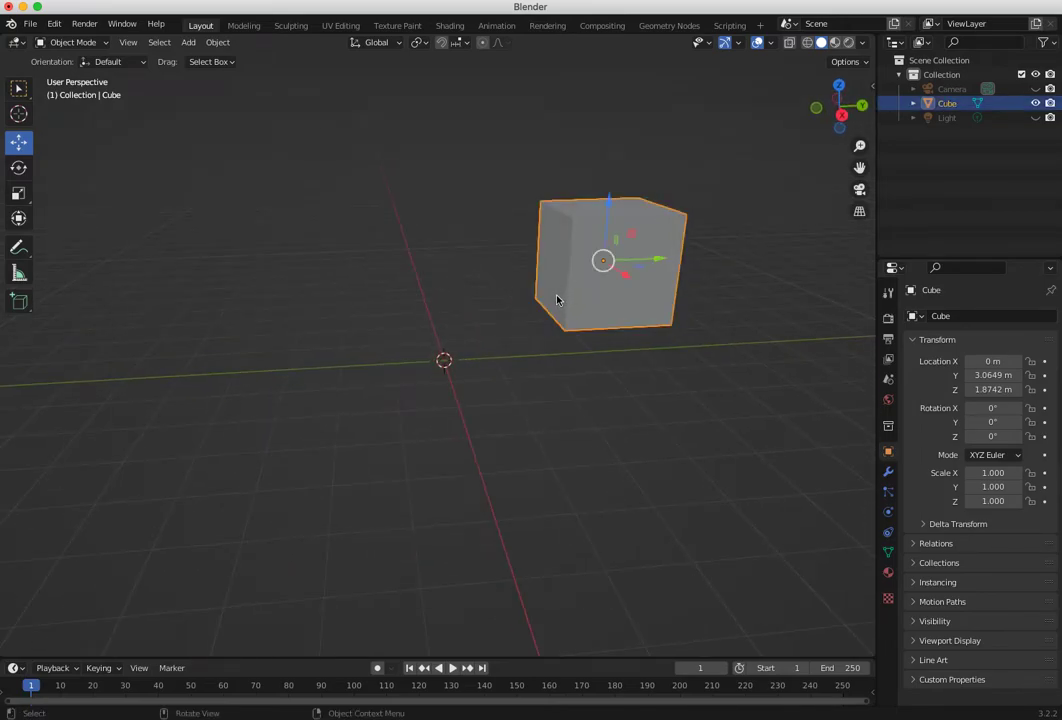
Try rotating the cube freely about its centre, and clear its rotation.
{"action": "key", "text": "shift+space"}
{"action": "key", "text": "r"}
{"action": "left_click_drag", "start_coordinate": [559, 237], "coordinate": [660, 225]}
{"action": "key", "text": "shift+space"}
{"action": "key", "text": "s"}
{"action": "key", "text": "ctrl+z"}
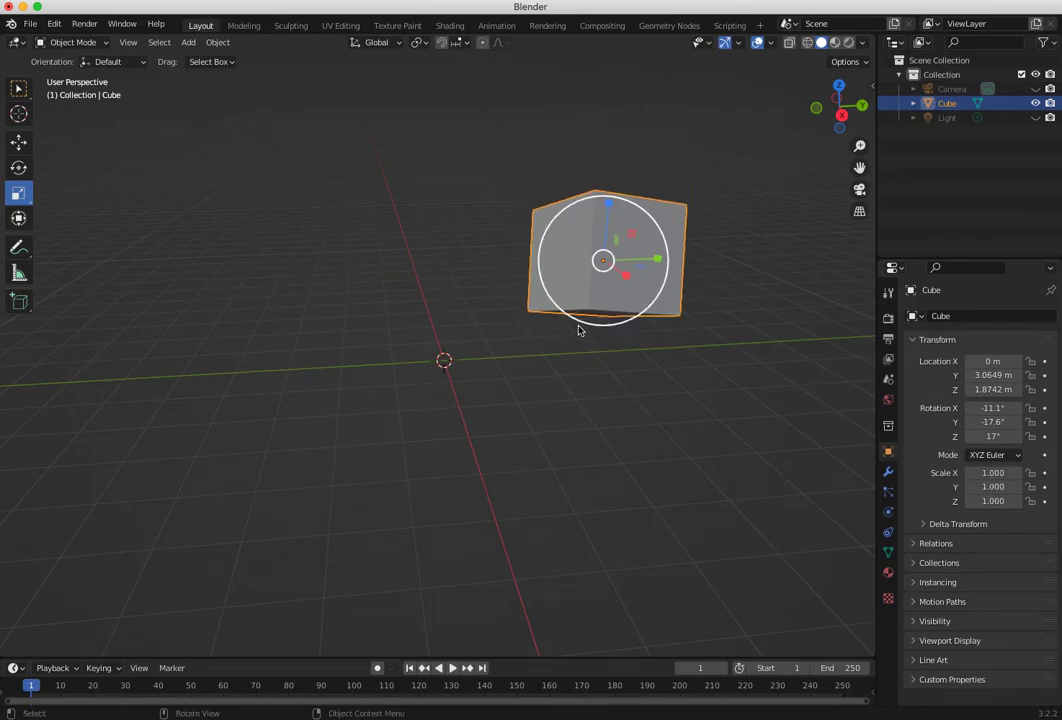
{"action": "key", "text": "alt+r"}
{"action": "middle_click_drag", "start_coordinate": [585, 348], "coordinate": [474, 284]}
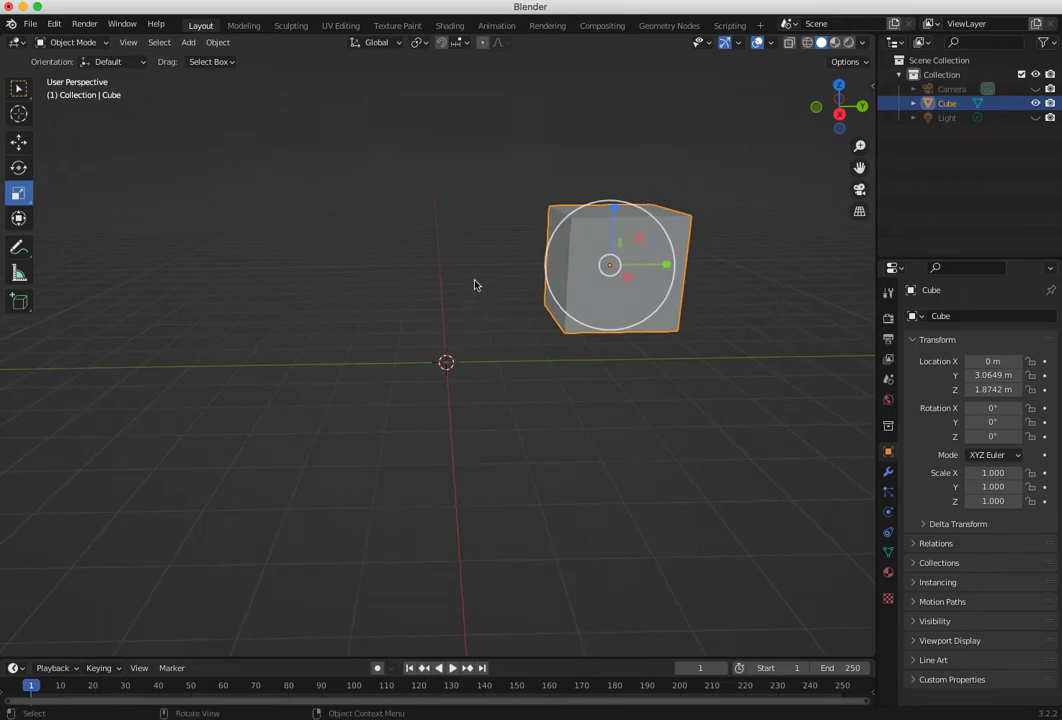
In Edit Mode, select the cube's lower corner vertex nearest the world origin and snap the 3D cursor to it.
{"action": "left_click", "coordinate": [62, 43]}
{"action": "left_click", "coordinate": [80, 74]}
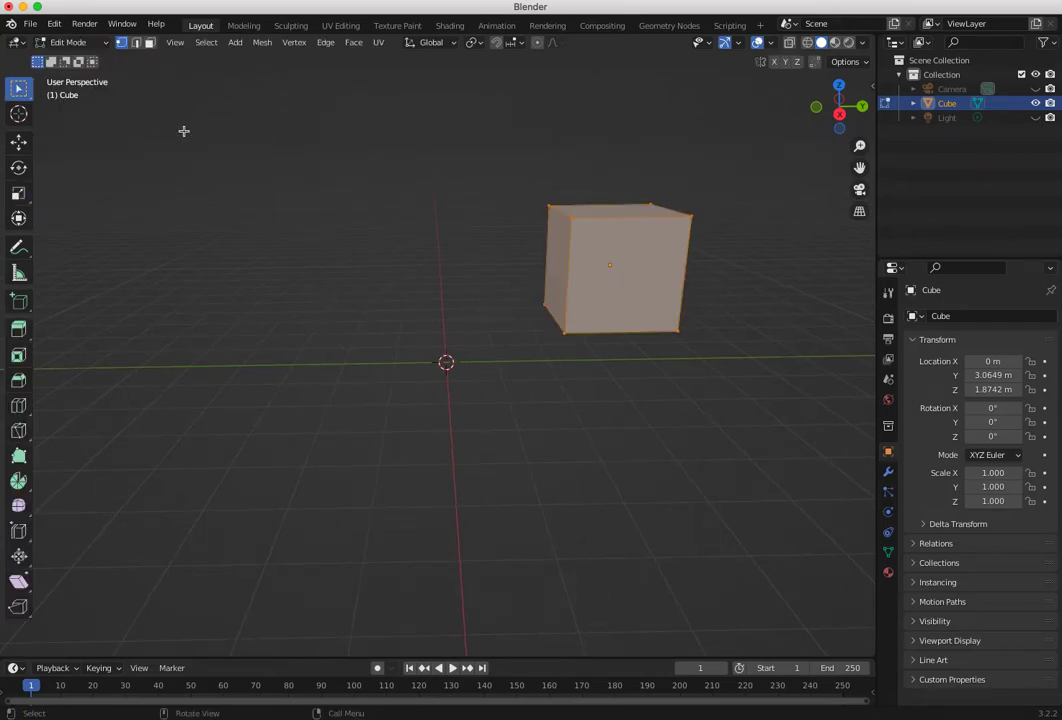
{"action": "left_click", "coordinate": [564, 333]}
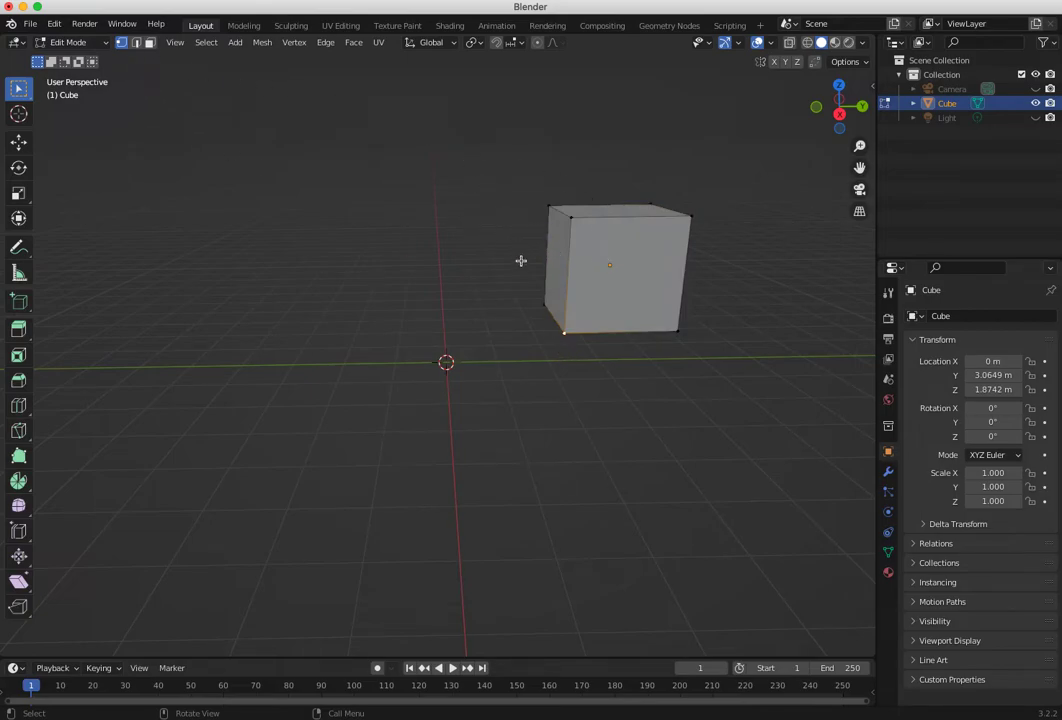
{"action": "key", "text": "shift+s"}
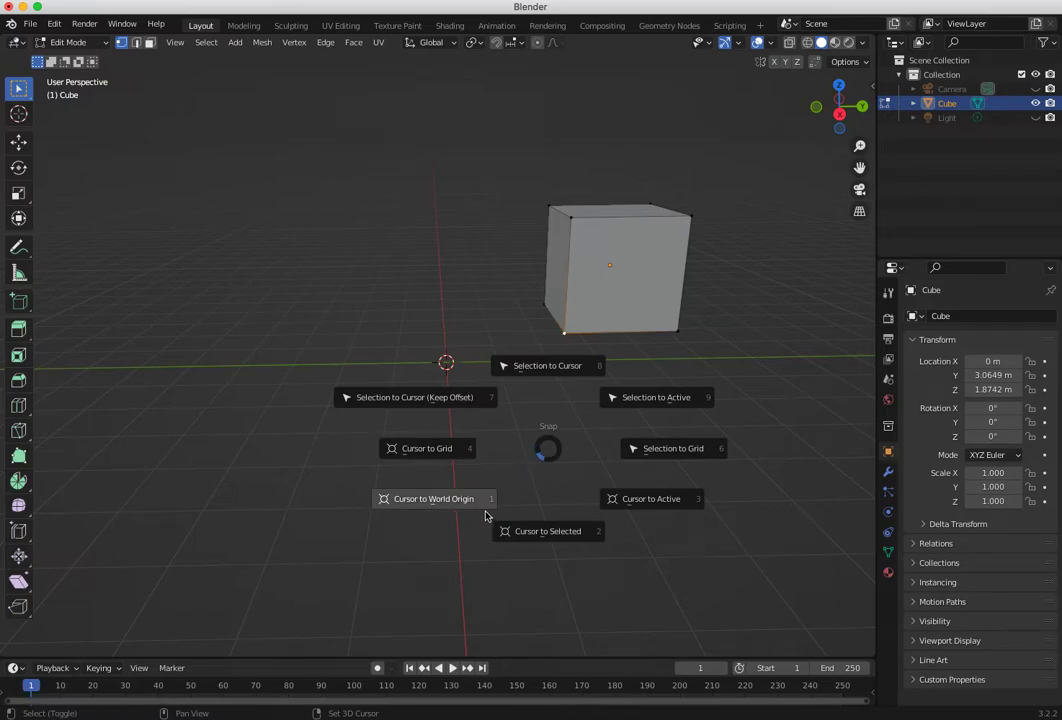
{"action": "left_click", "coordinate": [535, 532]}
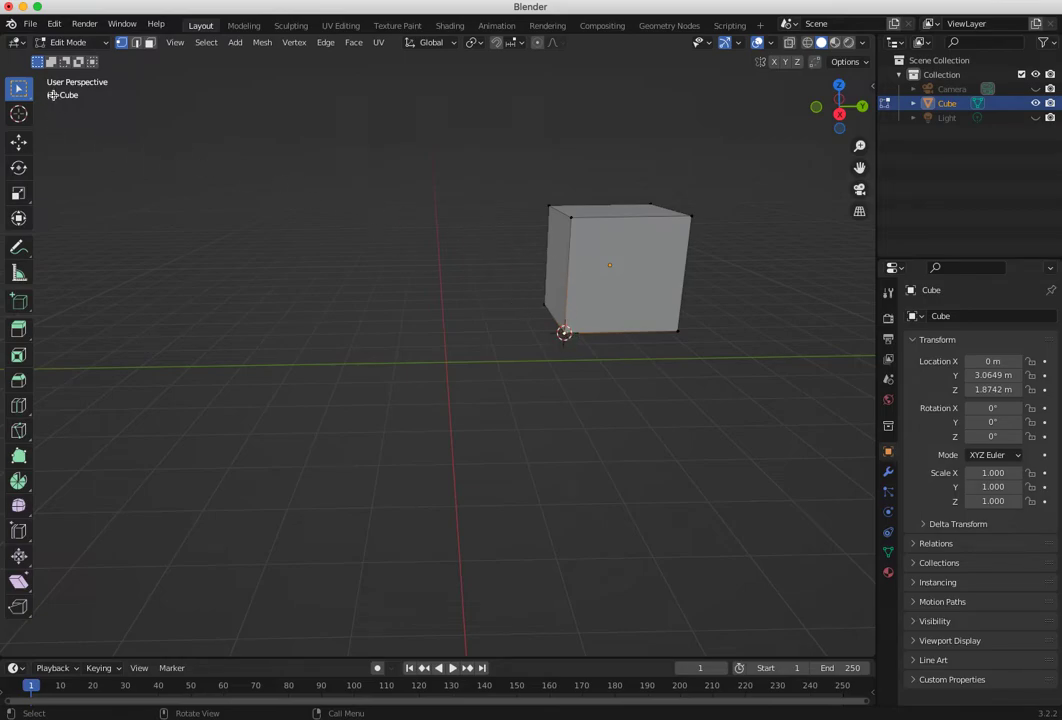
Return to Object Mode and set the cube's origin to the 3D cursor.
{"action": "left_click", "coordinate": [56, 42]}
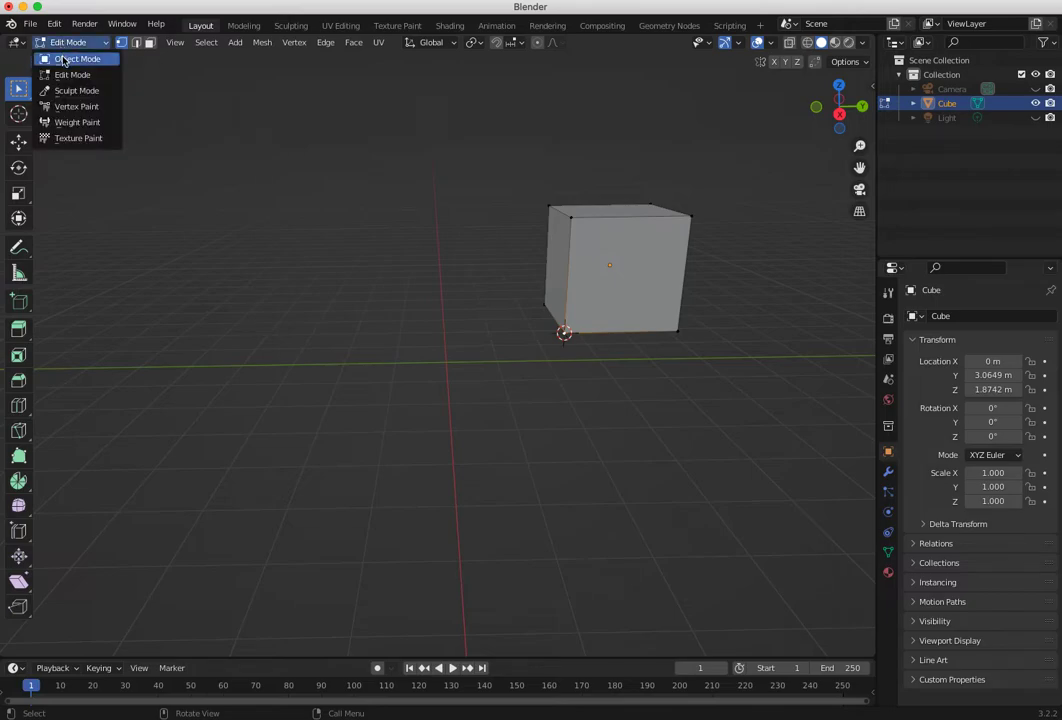
{"action": "left_click", "coordinate": [63, 60]}
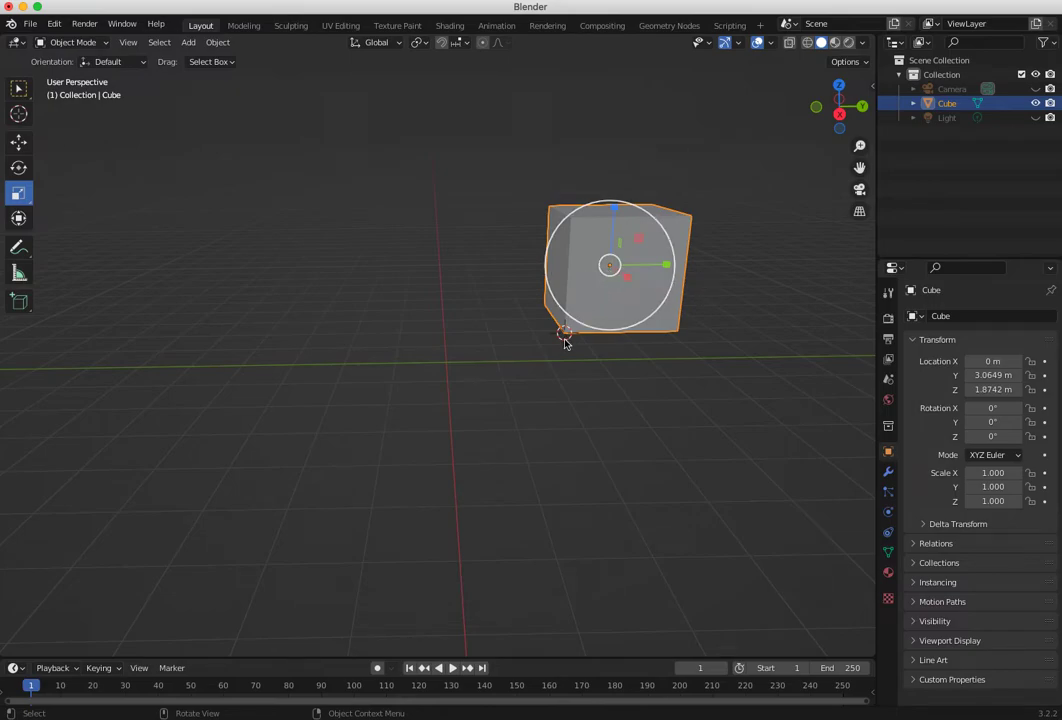
{"action": "left_click", "coordinate": [217, 42]}
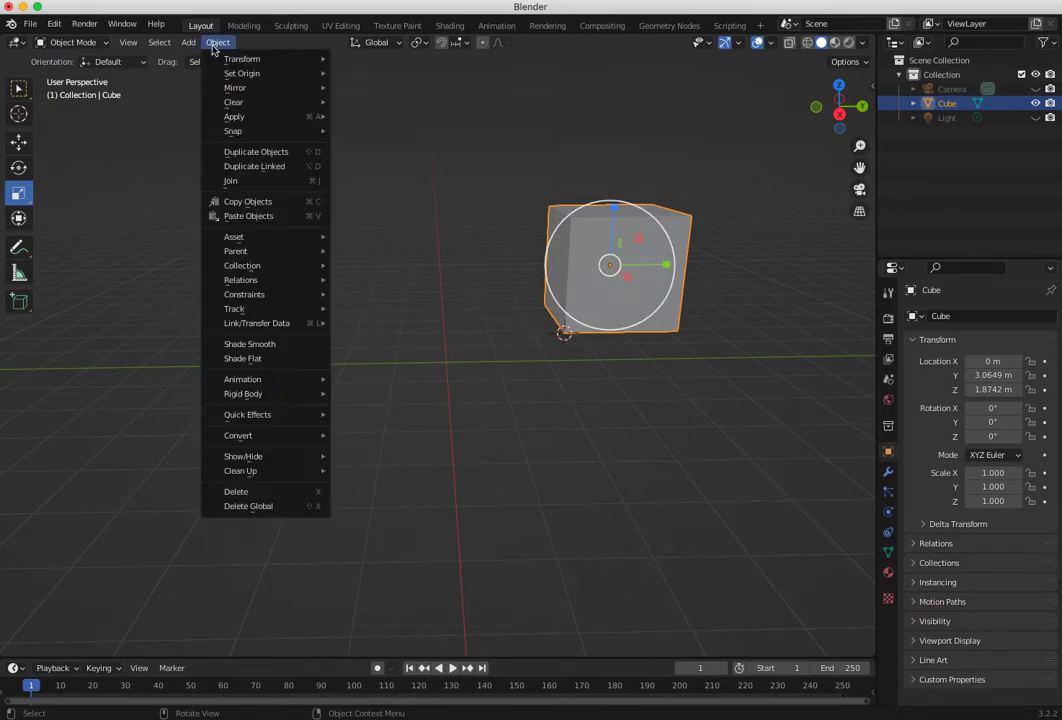
{"action": "mouse_move", "coordinate": [220, 74]}
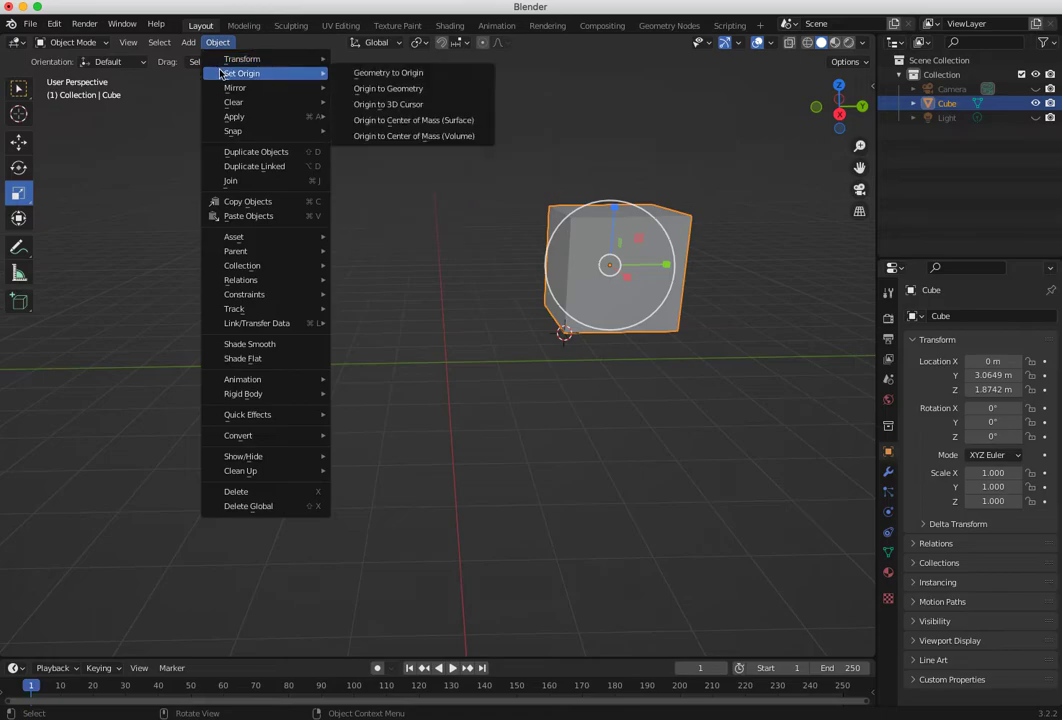
{"action": "left_click", "coordinate": [368, 104]}
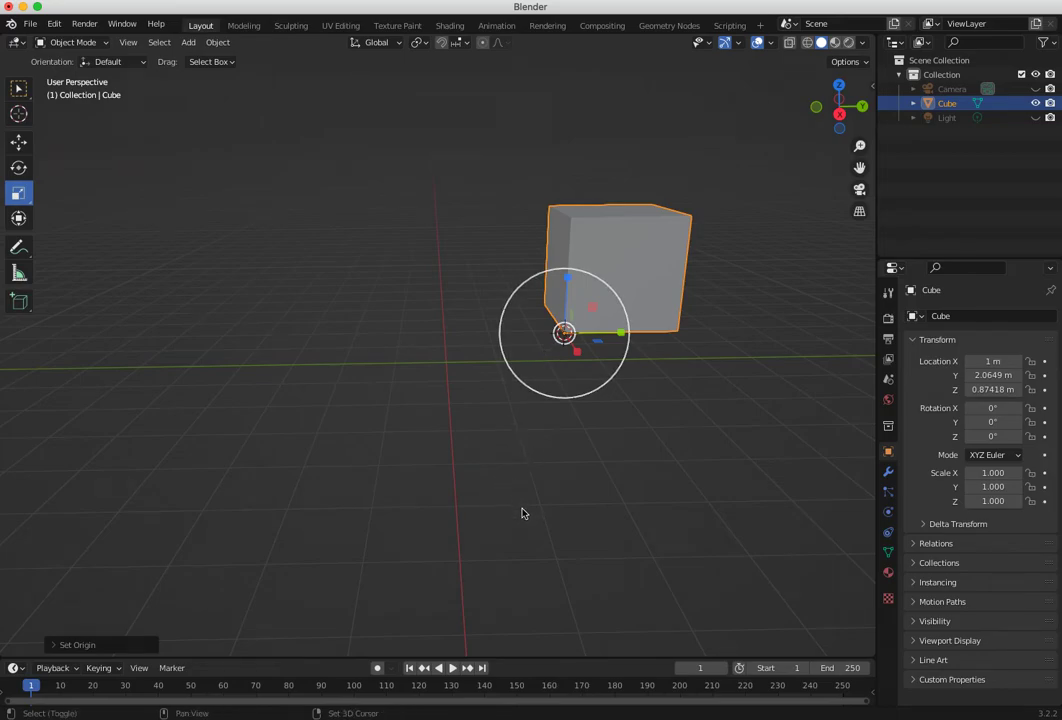
Try duplicating the cube, and undo the duplicate.
{"action": "key", "text": "shift+d"}
{"action": "left_click", "coordinate": [367, 452]}
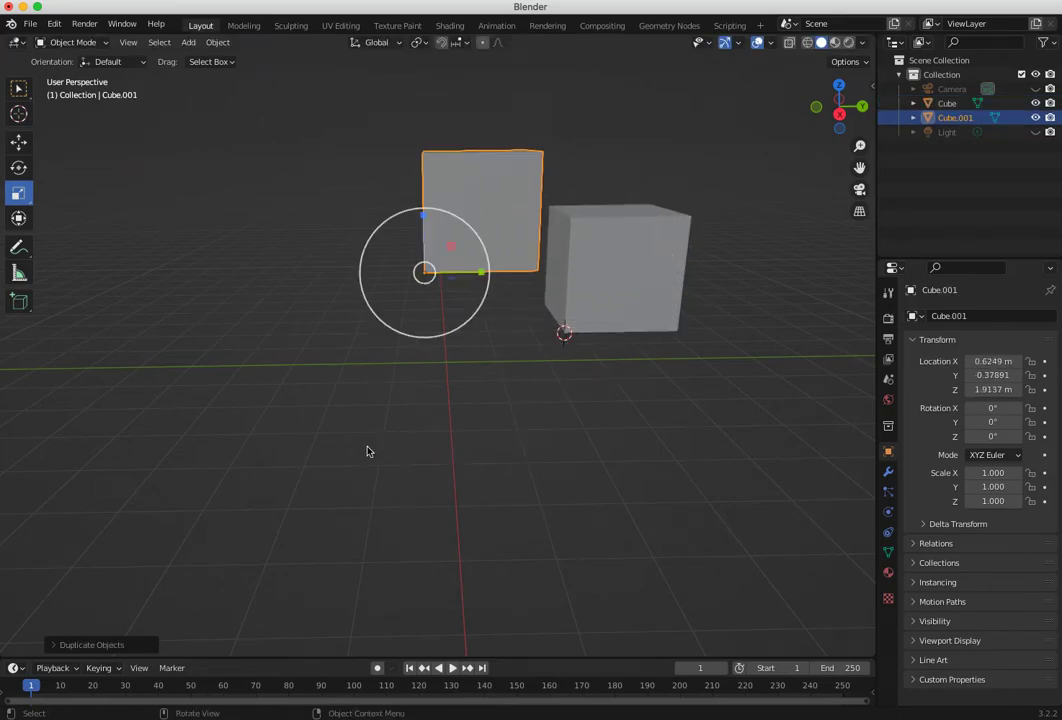
{"action": "key", "text": "ctrl+z"}
Snap the 3D cursor back to the world origin and reselect the cube.
{"action": "key", "text": "shift+s"}
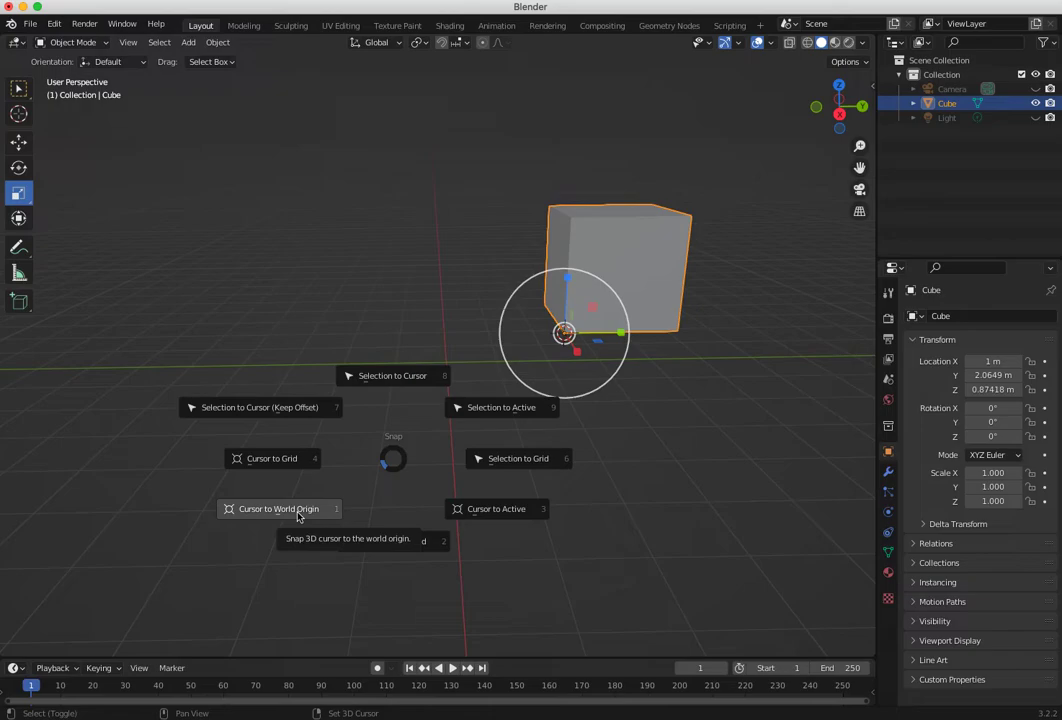
{"action": "left_click", "coordinate": [298, 512]}
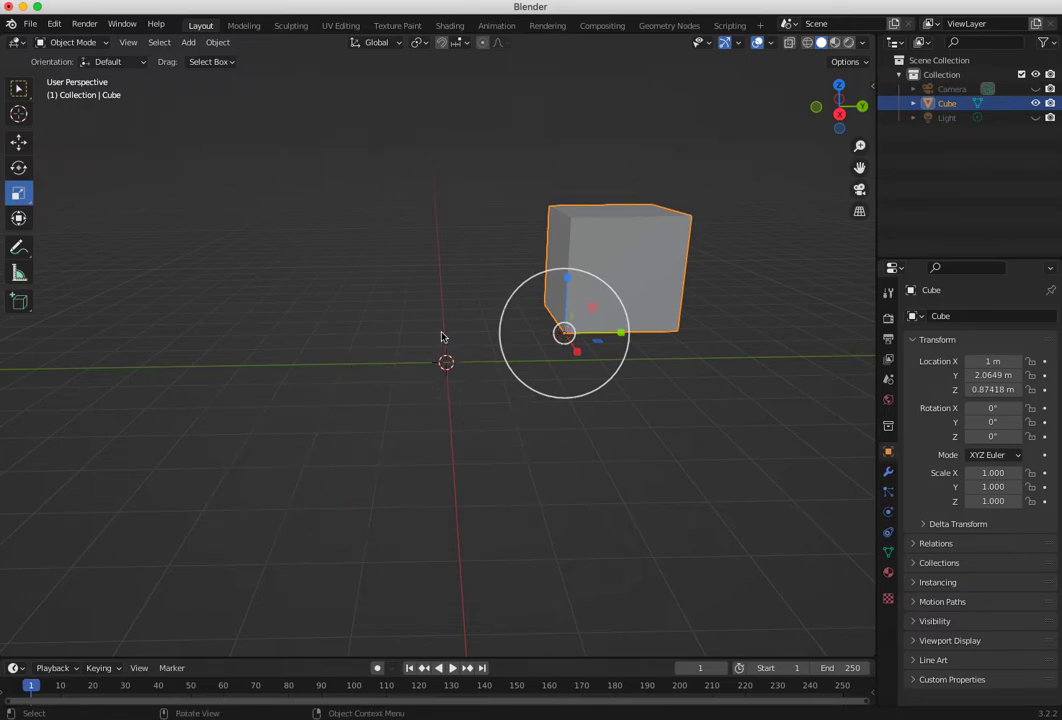
{"action": "left_click", "coordinate": [401, 443]}
{"action": "left_click", "coordinate": [589, 305]}
Try rotating the cube about its corner origin, and cancel the rotation.
{"action": "middle_click_drag", "start_coordinate": [576, 374], "coordinate": [509, 381]}
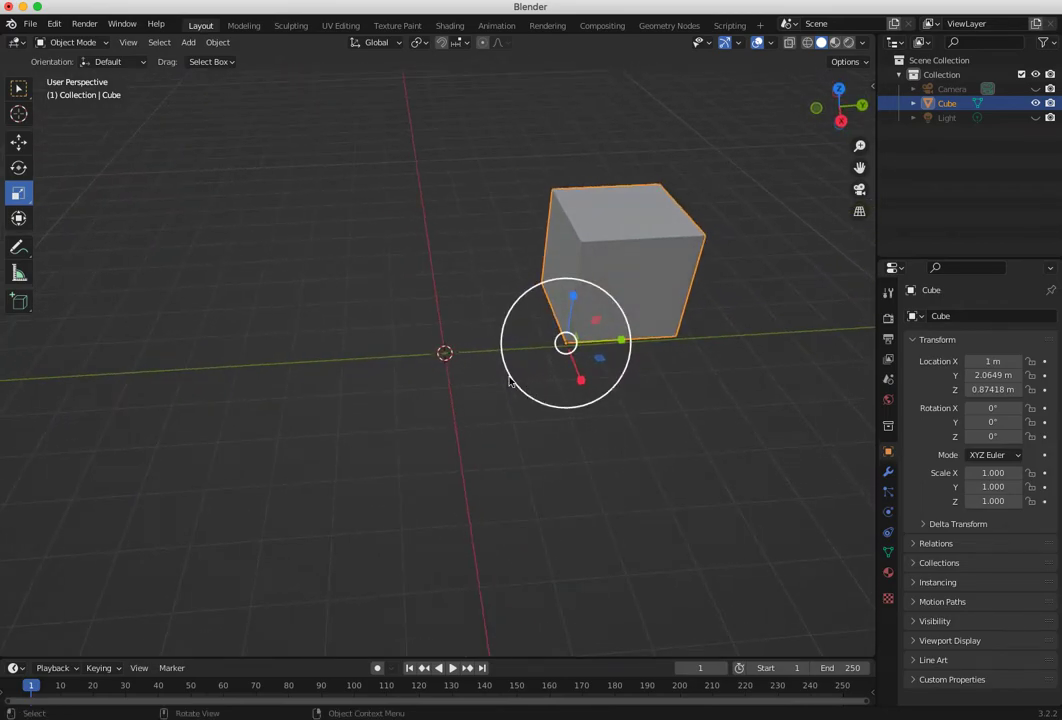
{"action": "key", "text": "shift+space"}
{"action": "key", "text": "r"}
{"action": "left_click_drag", "start_coordinate": [535, 312], "coordinate": [439, 393]}
{"action": "right_click", "coordinate": [439, 393]}
{"action": "left_click_drag", "start_coordinate": [498, 464], "coordinate": [536, 486]}
{"action": "key", "text": "Escape"}
{"action": "left_click", "coordinate": [453, 415]}
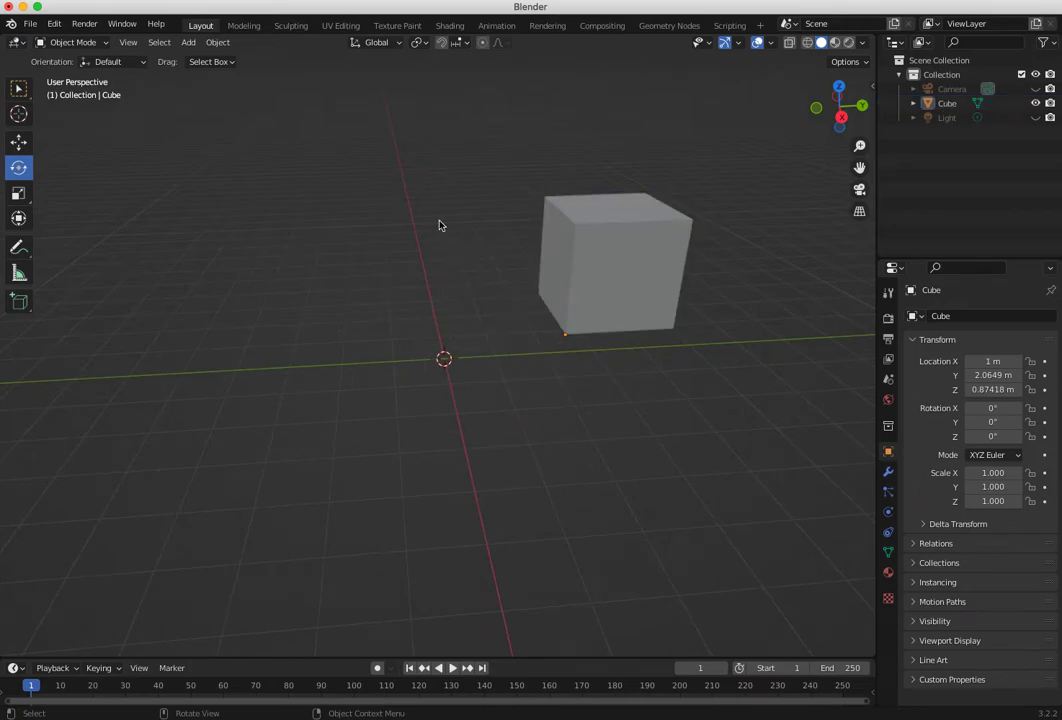
In Edit Mode, inset the cube's negative-Y side face and extrude the inset outward about 0.3 m.
{"action": "left_click", "coordinate": [545, 268]}
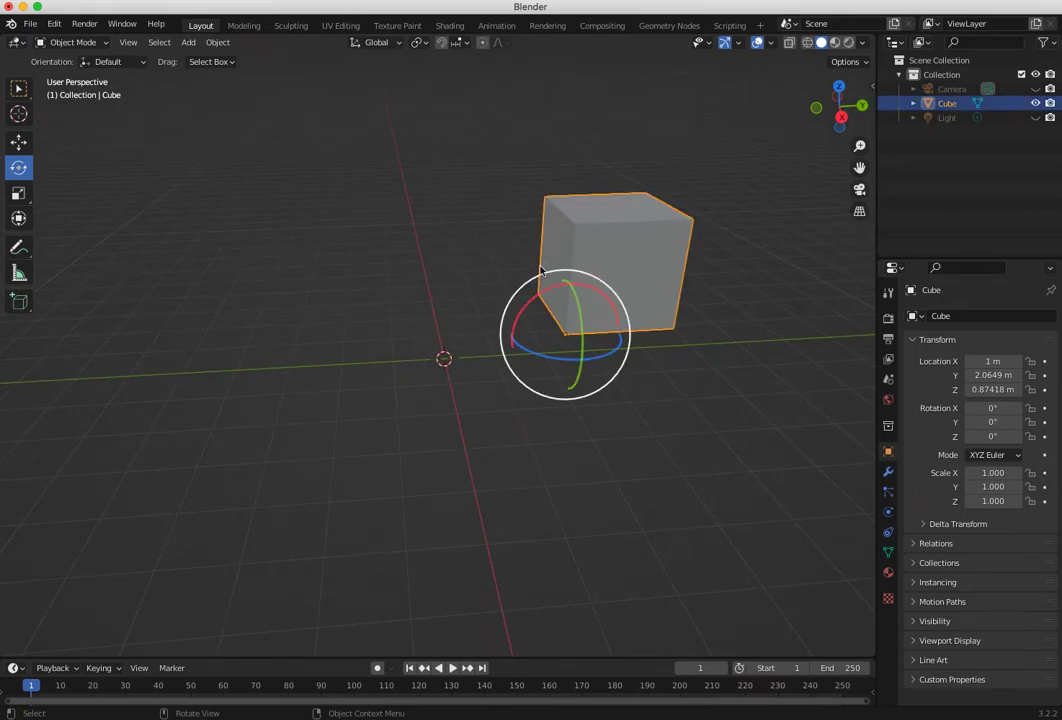
{"action": "left_click", "coordinate": [66, 42]}
{"action": "left_click", "coordinate": [76, 73]}
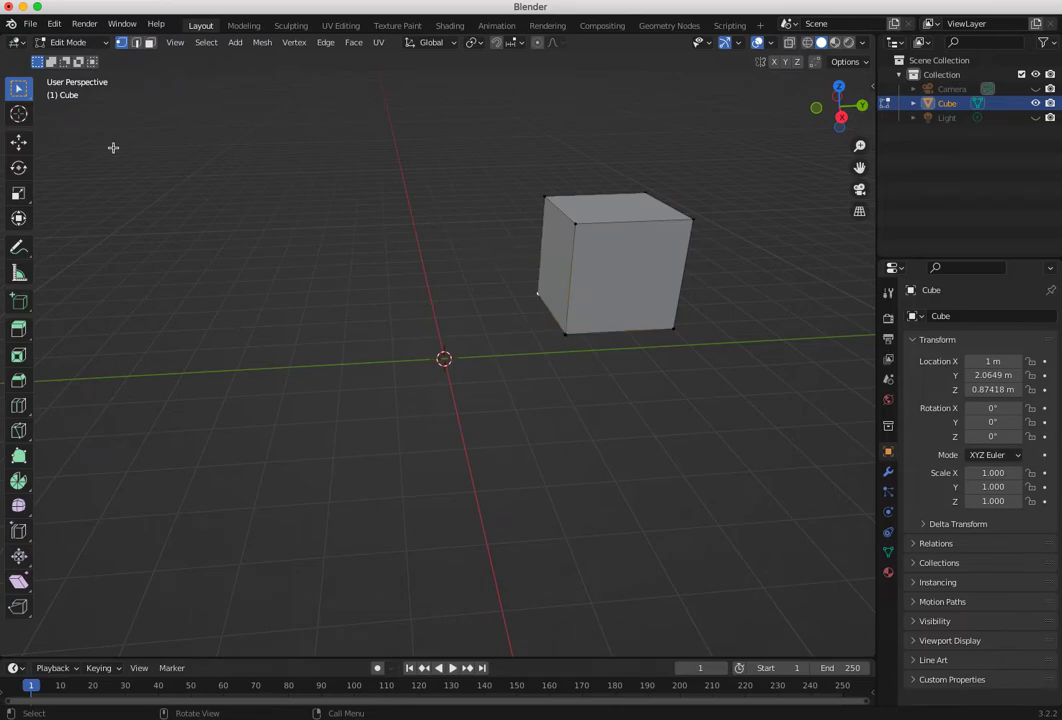
{"action": "left_click", "coordinate": [148, 44]}
{"action": "left_click", "coordinate": [551, 270]}
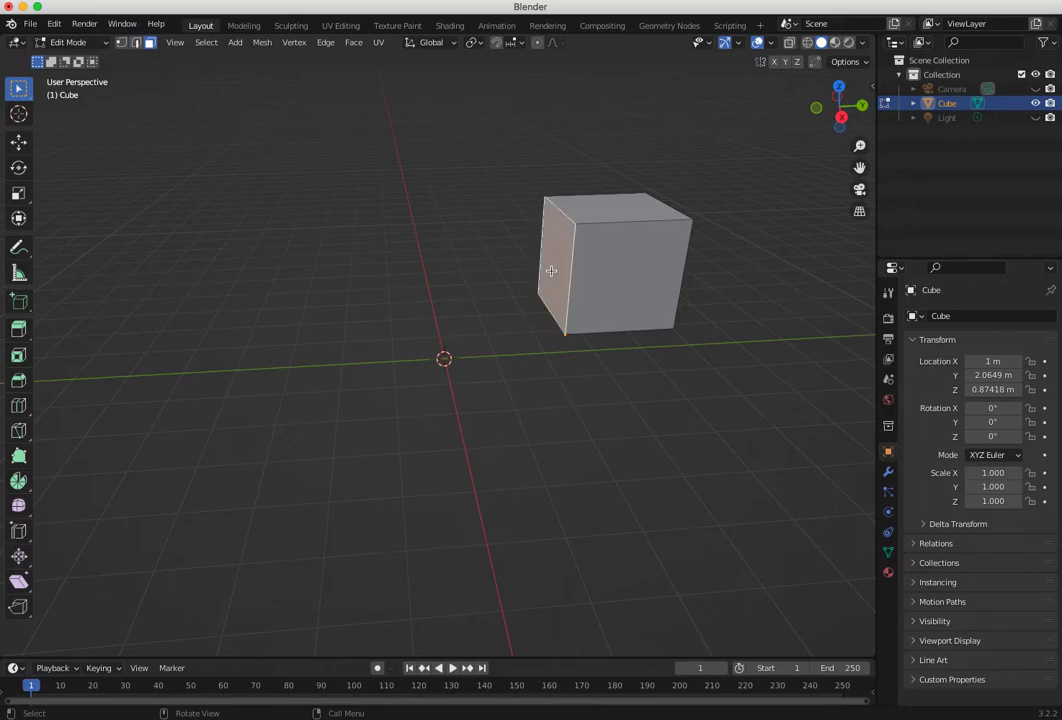
{"action": "left_click", "coordinate": [18, 355]}
{"action": "middle_click_drag", "start_coordinate": [588, 228], "coordinate": [510, 199]}
{"action": "left_click_drag", "start_coordinate": [510, 199], "coordinate": [496, 244]}
{"action": "key", "text": "e"}
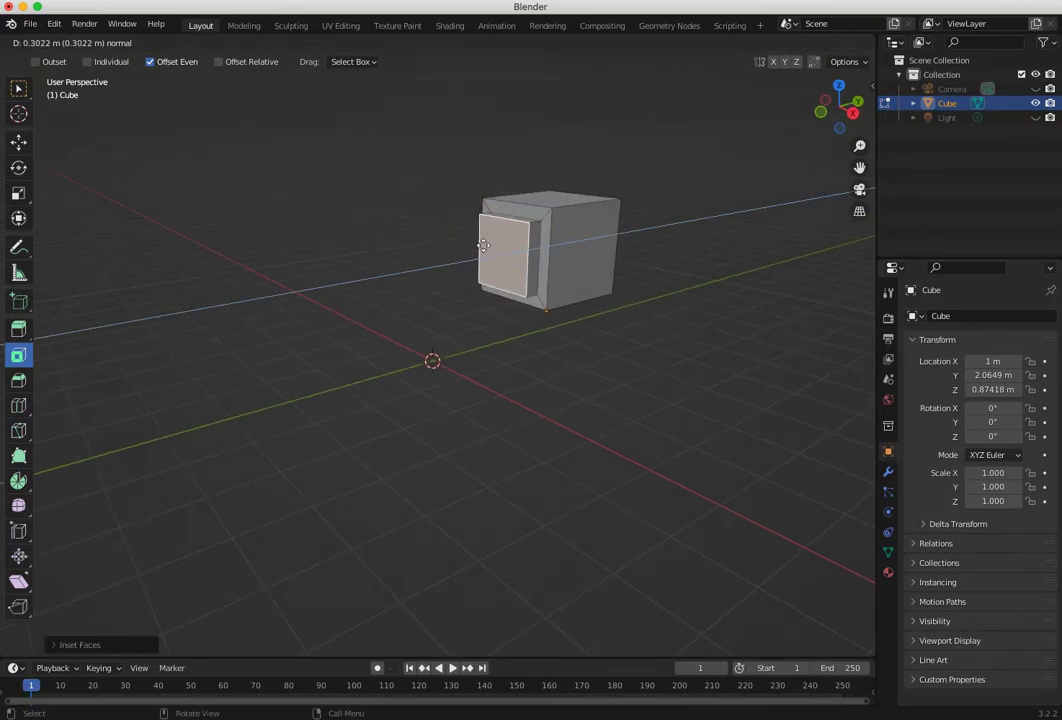
{"action": "left_click", "coordinate": [484, 245]}
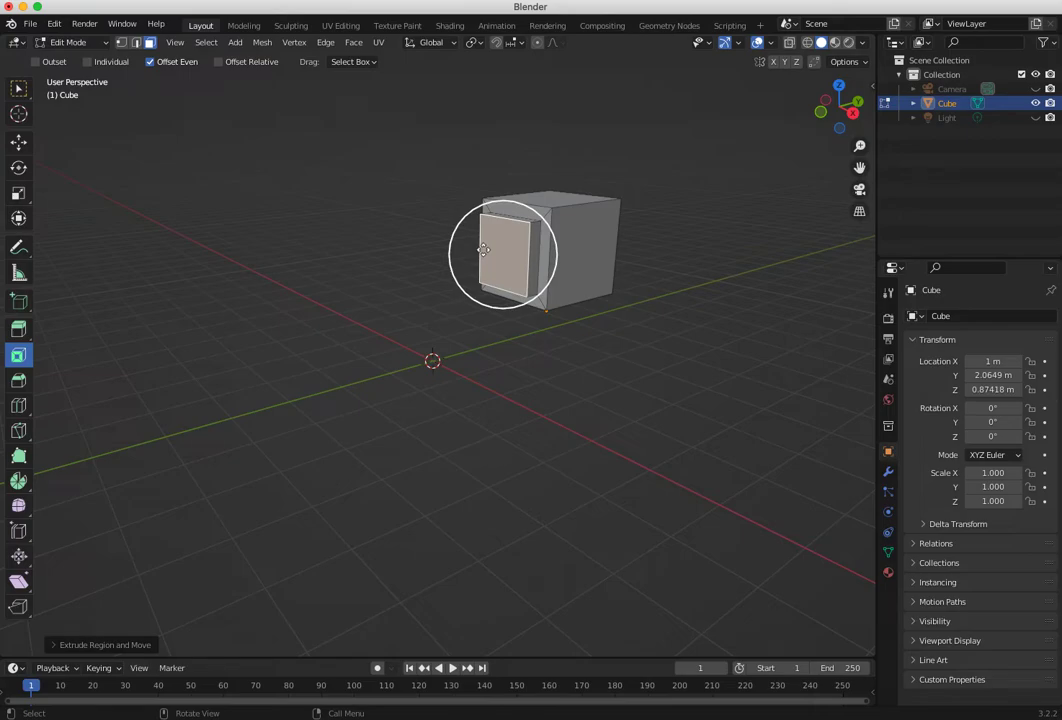
Inset the extruded end face again and extrude the smaller face outward about 0.4 m.
{"action": "left_click_drag", "start_coordinate": [484, 251], "coordinate": [500, 252]}
{"action": "key", "text": "e"}
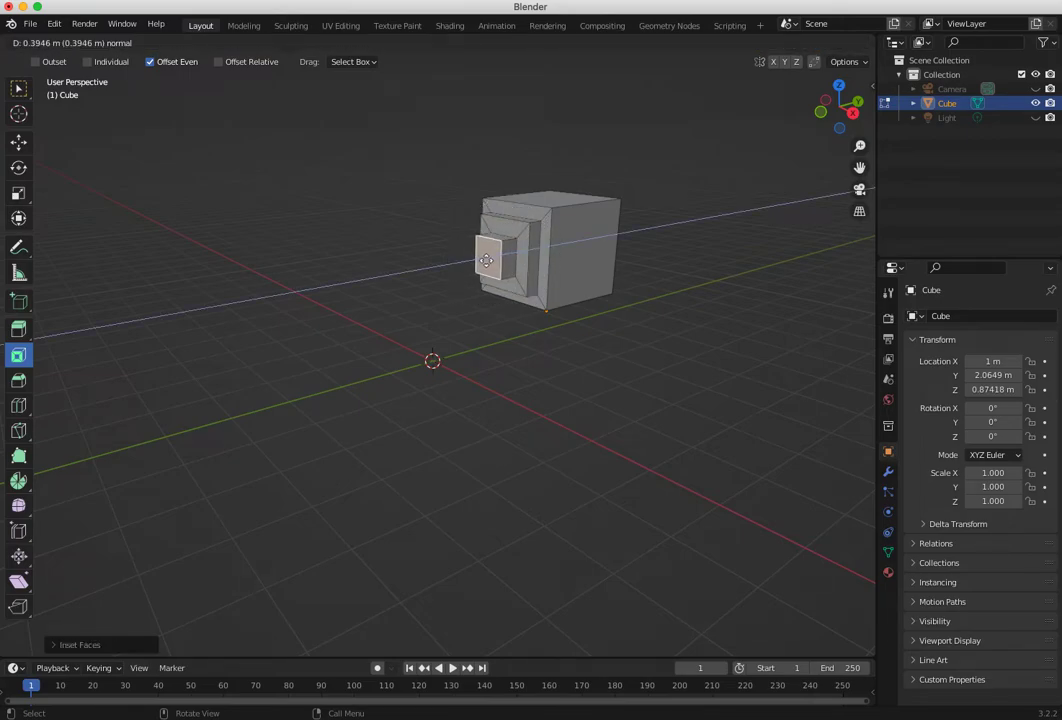
{"action": "left_click", "coordinate": [486, 256]}
{"action": "middle_click_drag", "start_coordinate": [434, 332], "coordinate": [400, 319]}
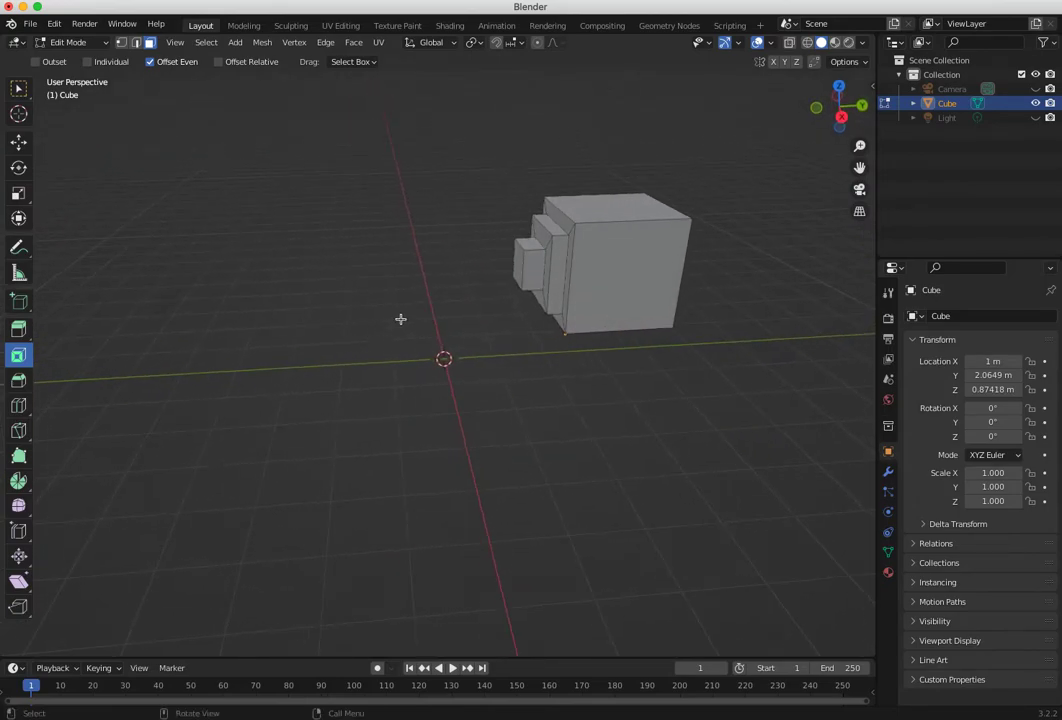
{"action": "middle_click_drag", "start_coordinate": [508, 273], "coordinate": [458, 289]}
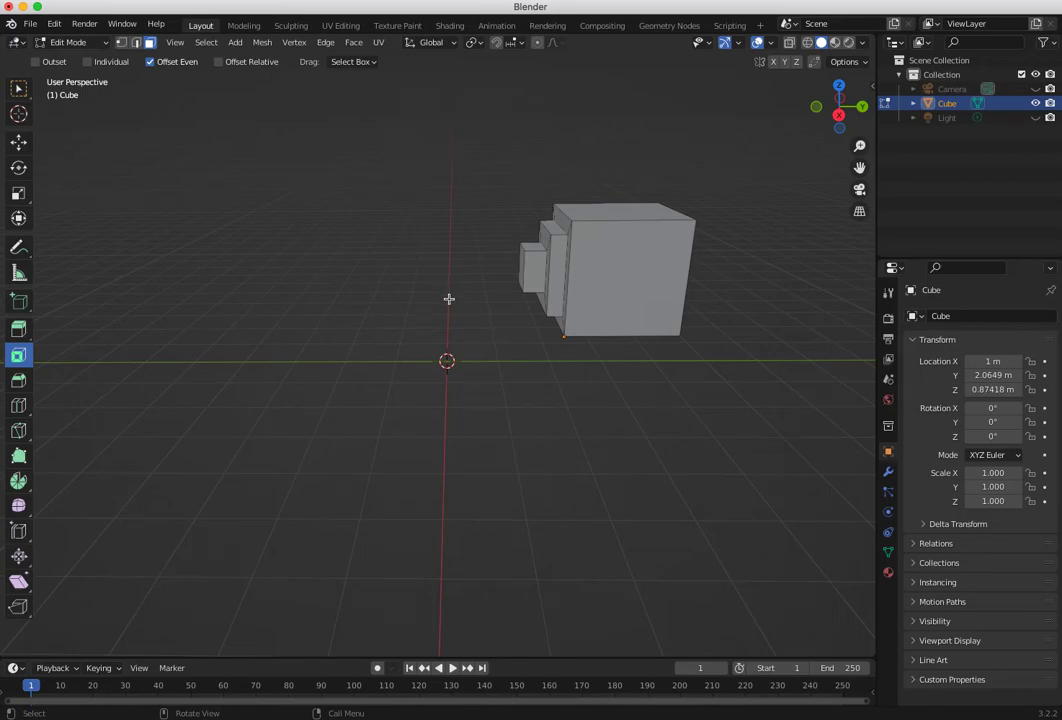
Select the outermost face of the stepped extrusion and snap the 3D cursor to it.
{"action": "key", "text": "KP_1"}
{"action": "key", "text": "KP_3"}
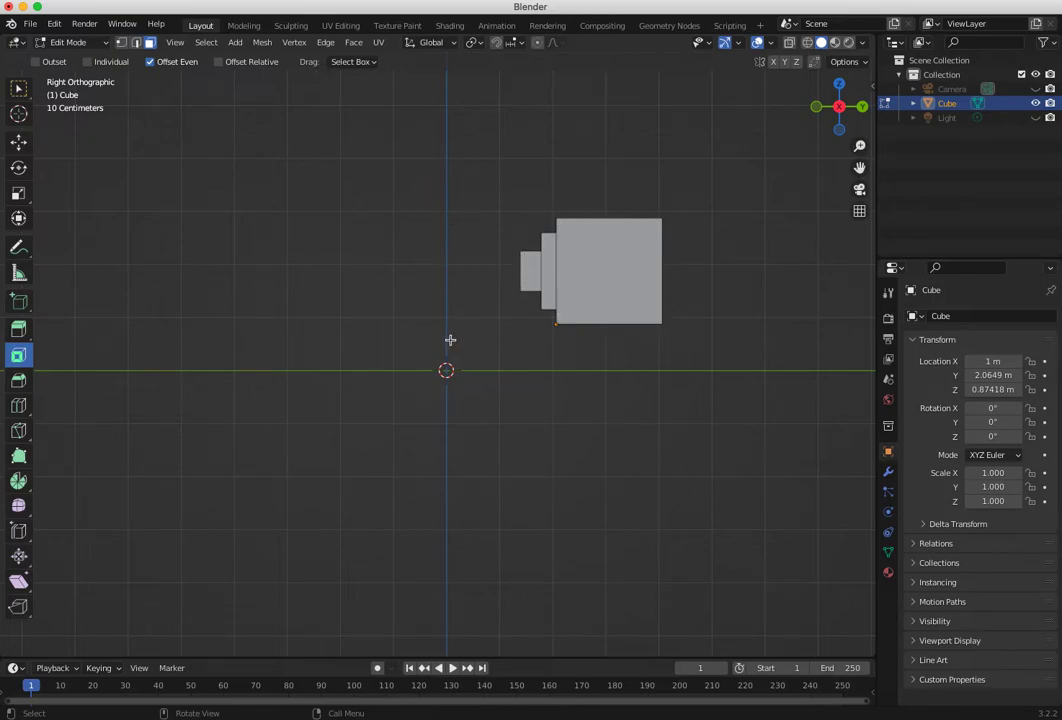
{"action": "middle_click_drag", "start_coordinate": [446, 343], "coordinate": [431, 367]}
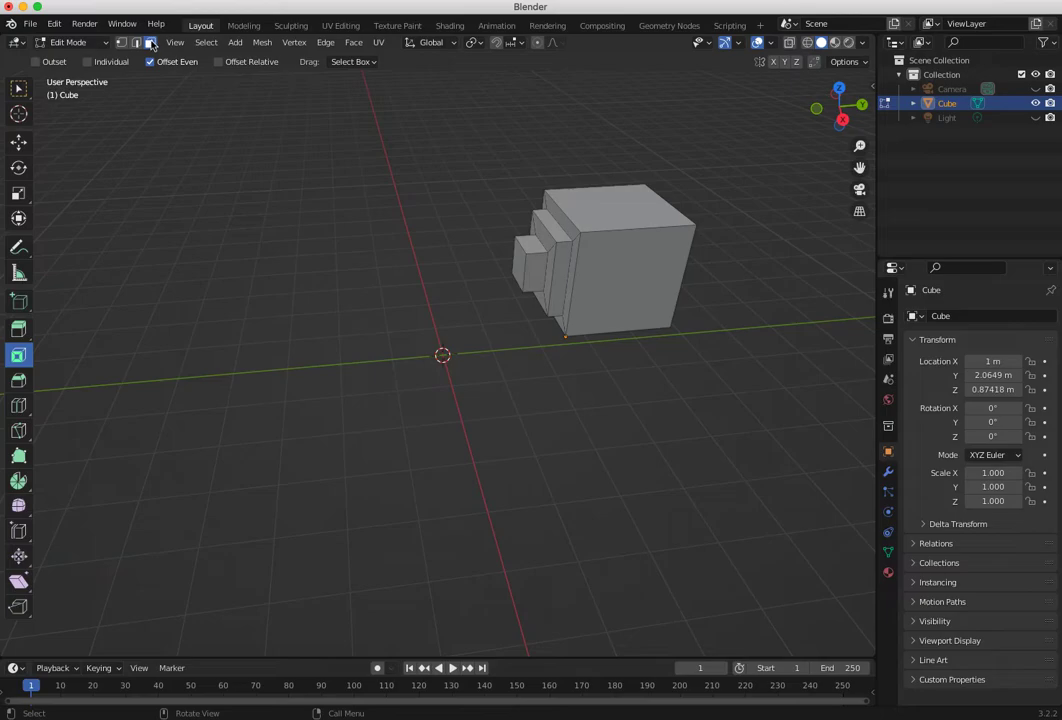
{"action": "left_click_drag", "start_coordinate": [534, 269], "coordinate": [522, 313]}
{"action": "left_click", "coordinate": [522, 320]}
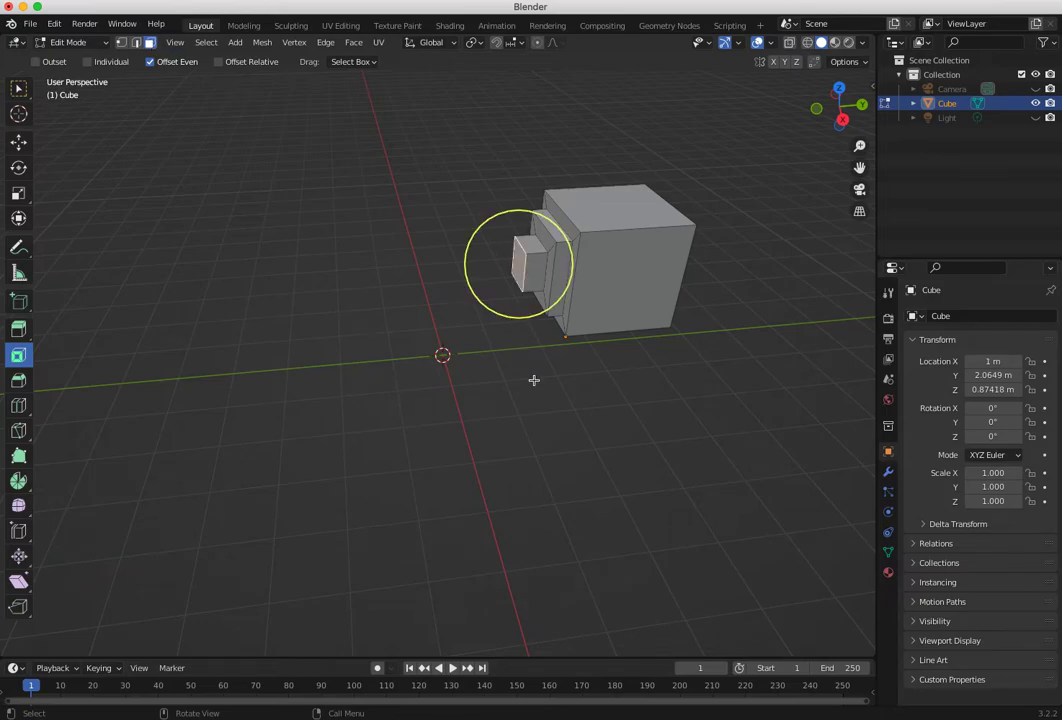
{"action": "key", "text": "shift+s"}
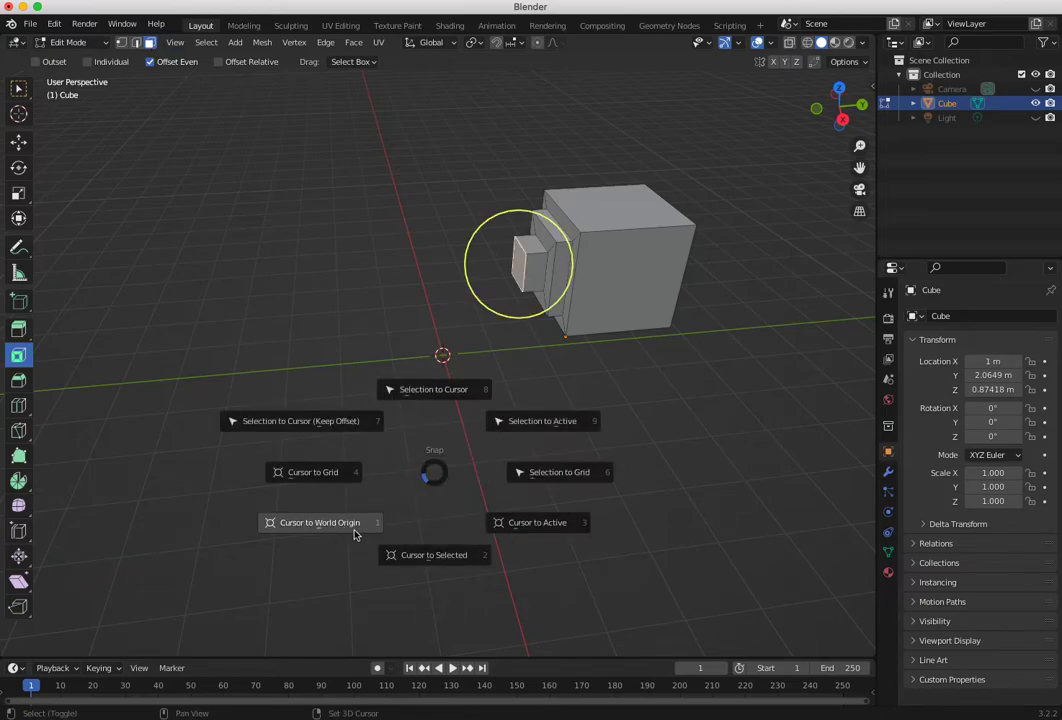
{"action": "left_click", "coordinate": [424, 557]}
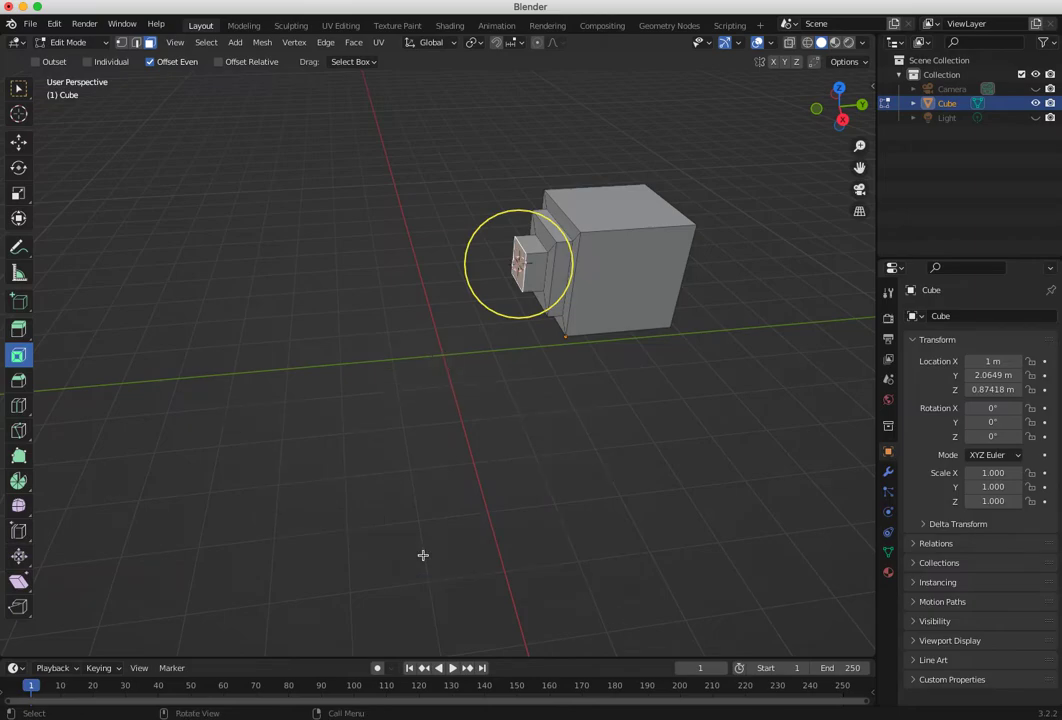
Leave Edit Mode and return the stepped cube to Object Mode.
{"action": "middle_click_drag", "start_coordinate": [503, 363], "coordinate": [472, 339]}
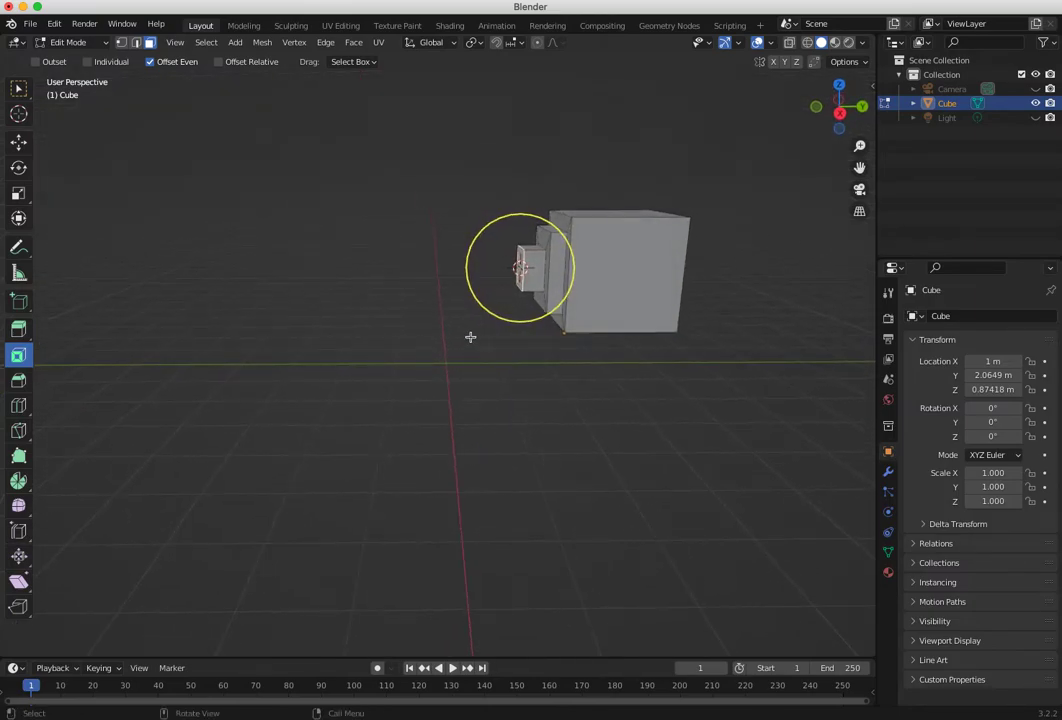
{"action": "left_click", "coordinate": [68, 43]}
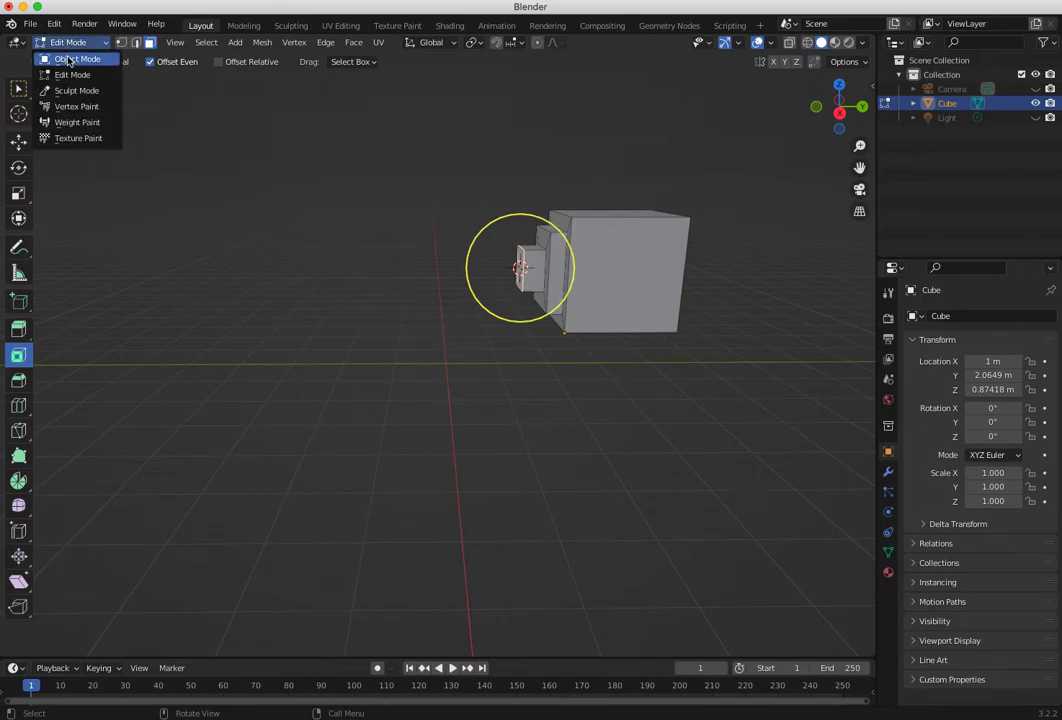
{"action": "left_click", "coordinate": [72, 55]}
{"action": "middle_click_drag", "start_coordinate": [263, 185], "coordinate": [366, 290]}
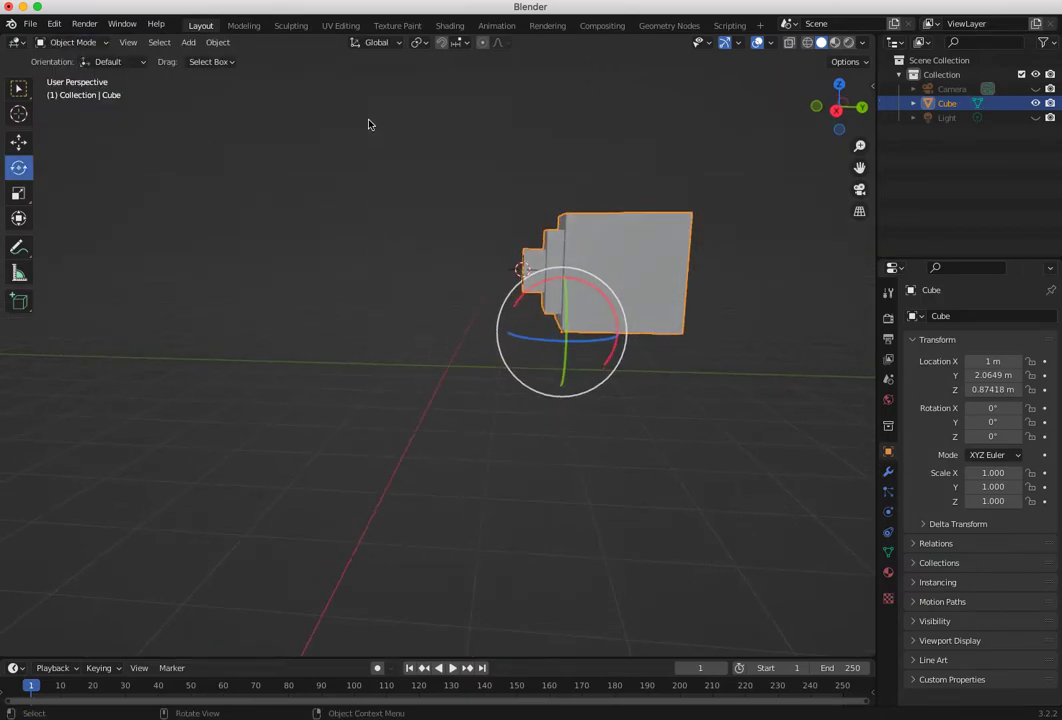
{"action": "left_click", "coordinate": [467, 45]}
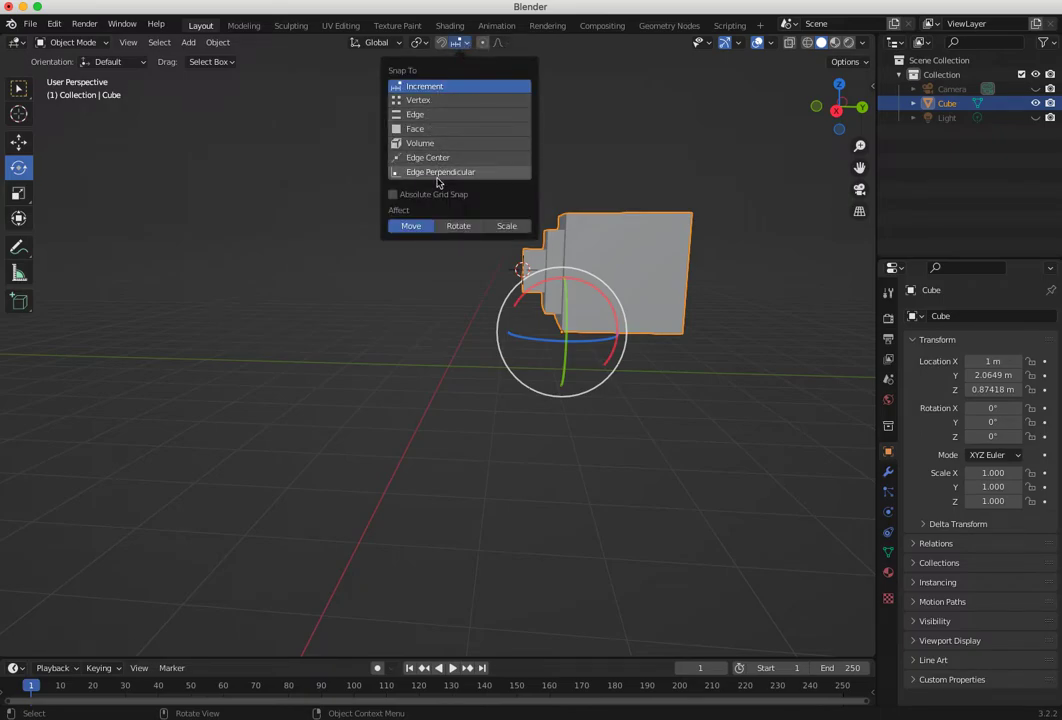
{"action": "left_click", "coordinate": [408, 331]}
{"action": "key", "text": "KP_3"}
{"action": "left_click", "coordinate": [535, 281]}
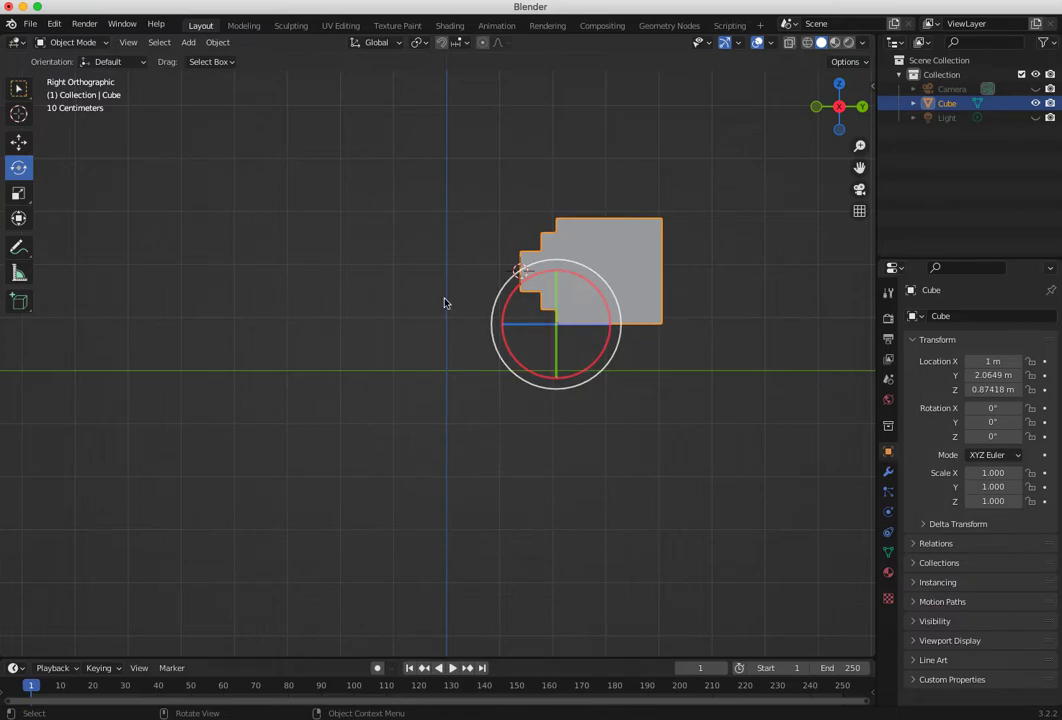
{"action": "left_click", "coordinate": [503, 323]}
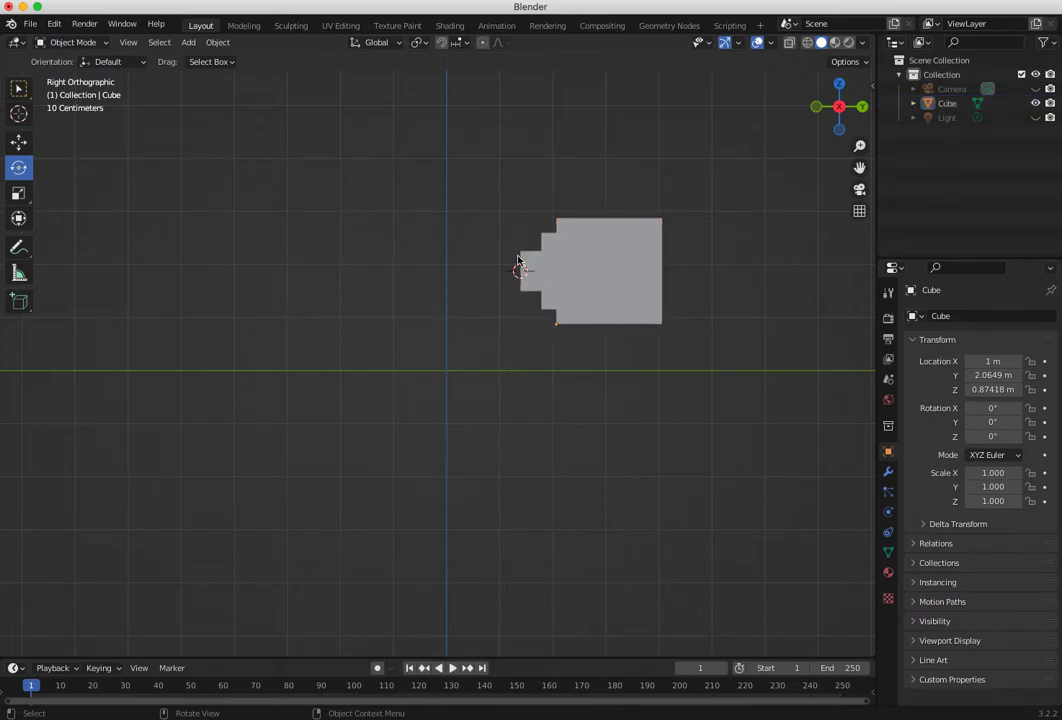
{"action": "middle_click_drag", "start_coordinate": [526, 341], "coordinate": [475, 352]}
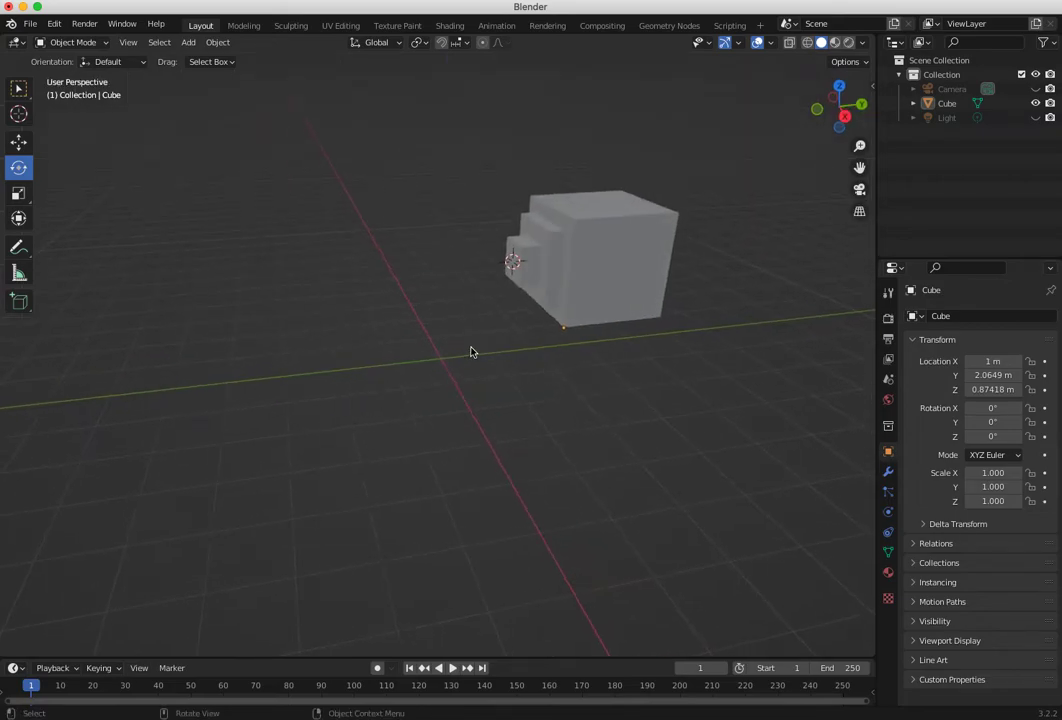
Try to snap the selection to the 3D cursor and set the origin there while nothing is selected.
{"action": "key", "text": "shift+s"}
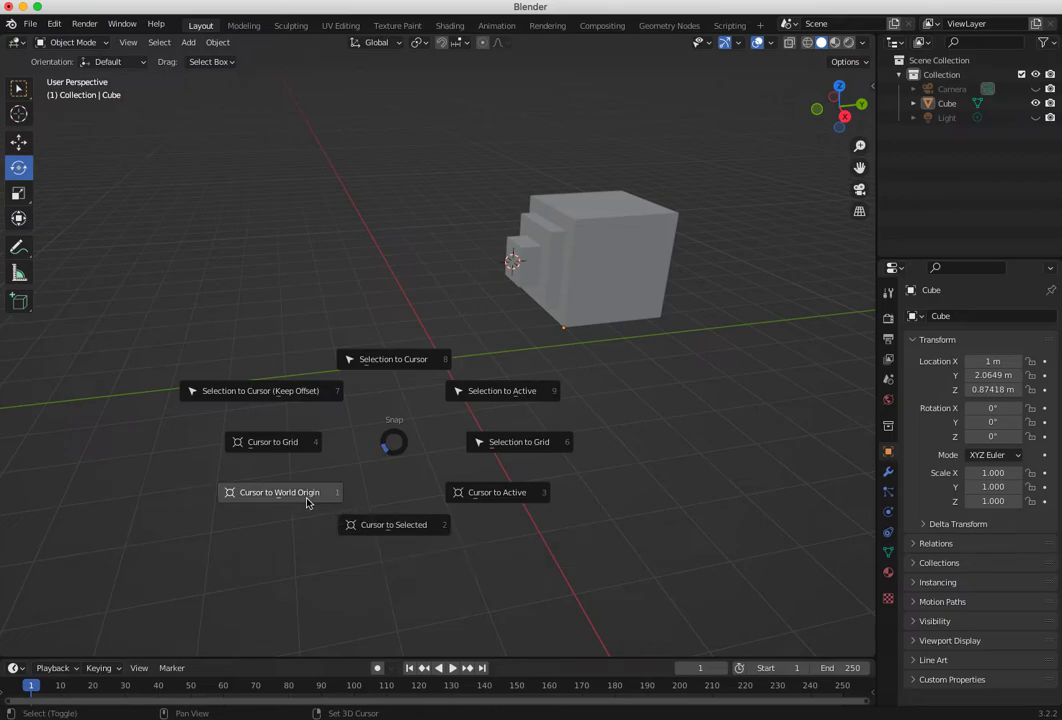
{"action": "left_click", "coordinate": [208, 48]}
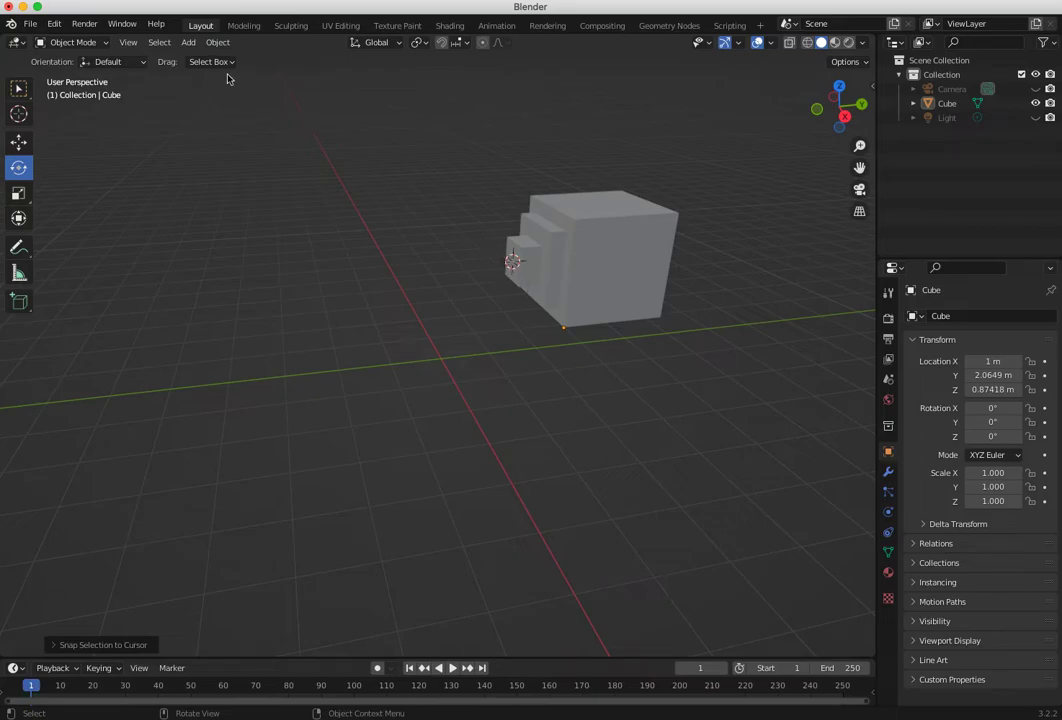
{"action": "left_click", "coordinate": [217, 42]}
{"action": "mouse_move", "coordinate": [226, 74]}
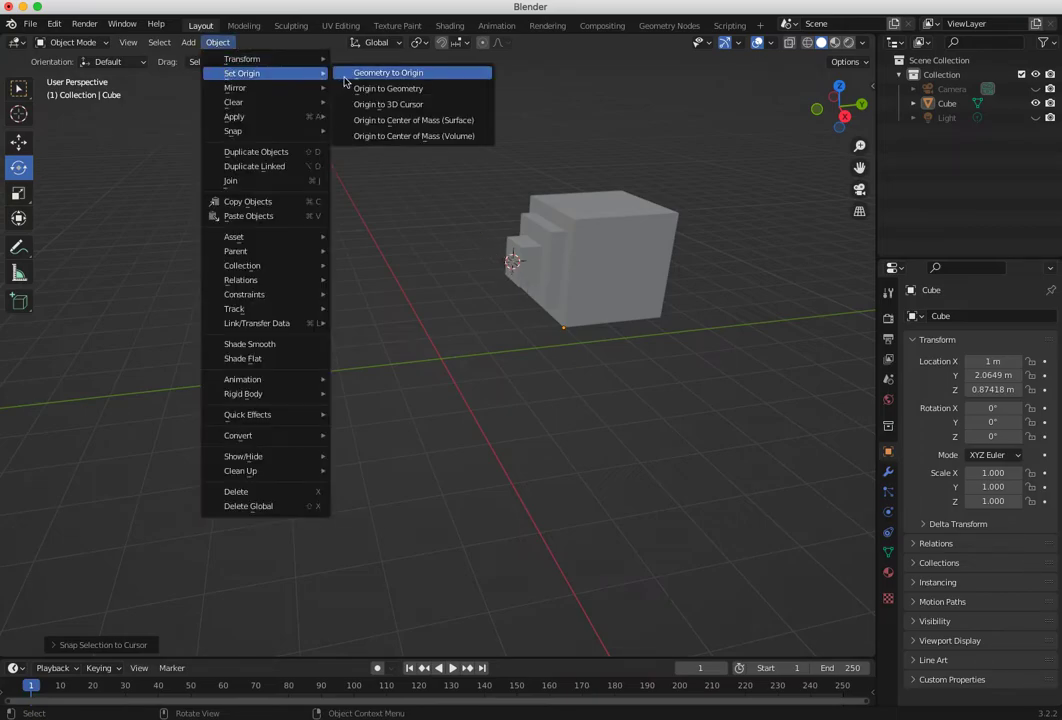
{"action": "left_click", "coordinate": [371, 104]}
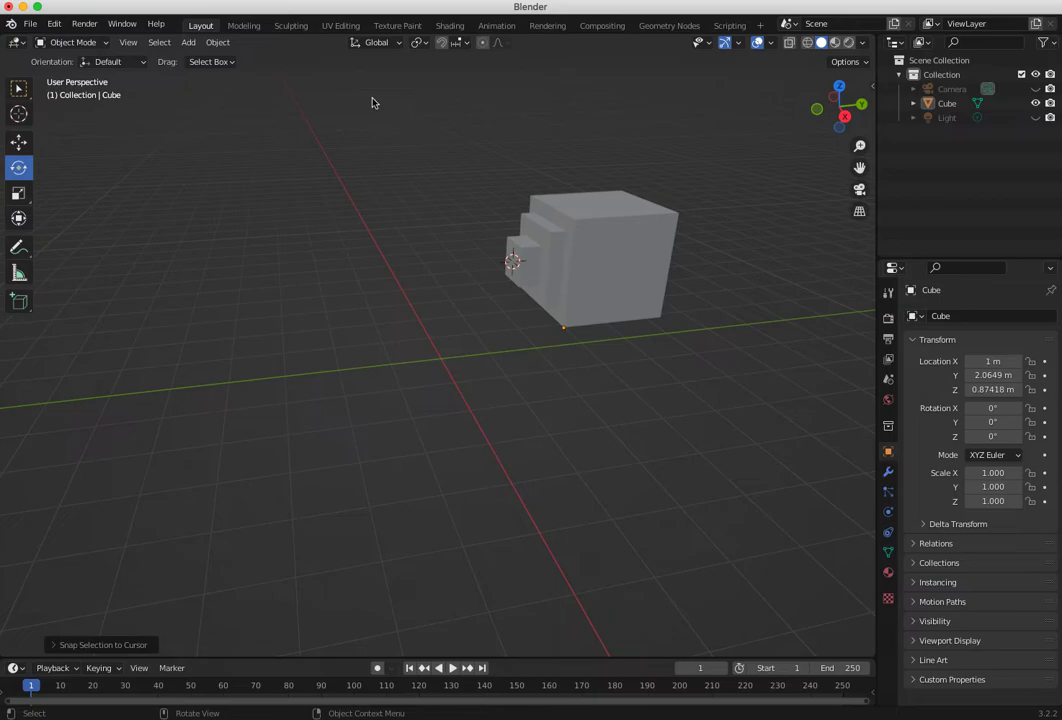
With the stepped cube selected, set its origin to the 3D cursor at the center of the outermost face.
{"action": "left_click", "coordinate": [218, 42]}
{"action": "mouse_move", "coordinate": [220, 73]}
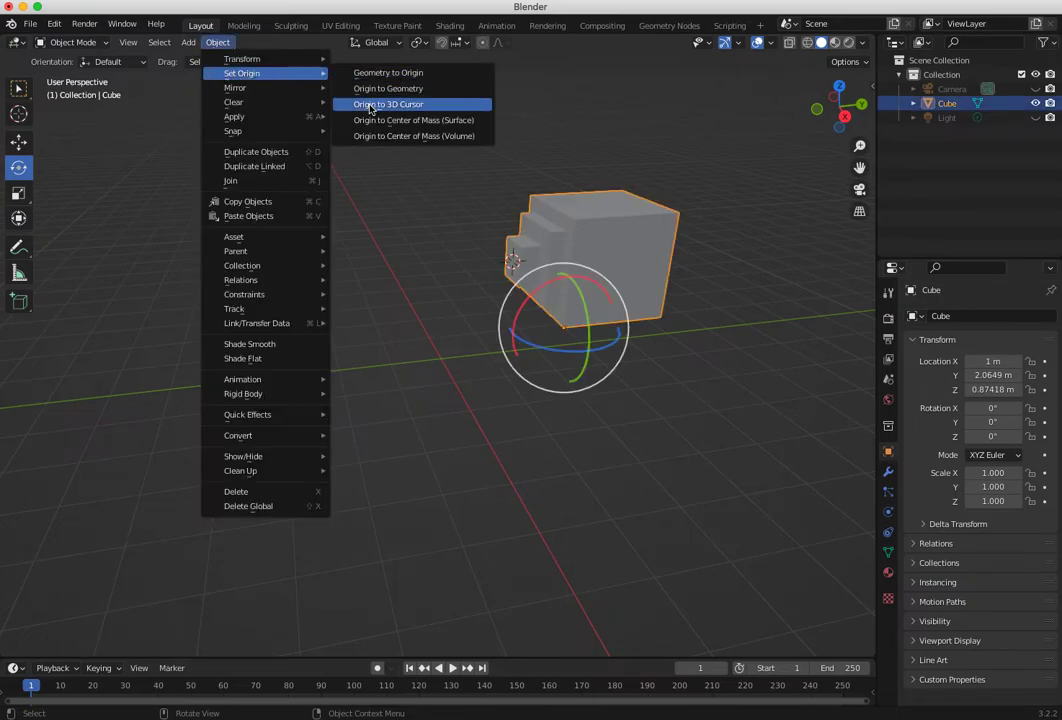
{"action": "left_click", "coordinate": [370, 106]}
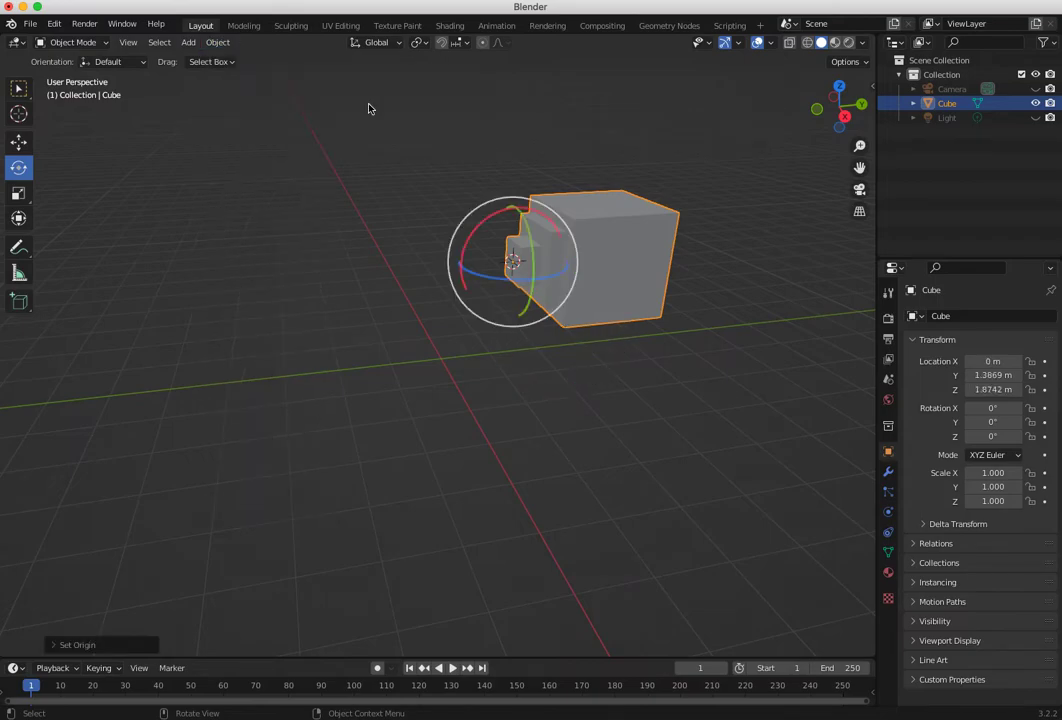
{"action": "middle_click_drag", "start_coordinate": [404, 313], "coordinate": [367, 280]}
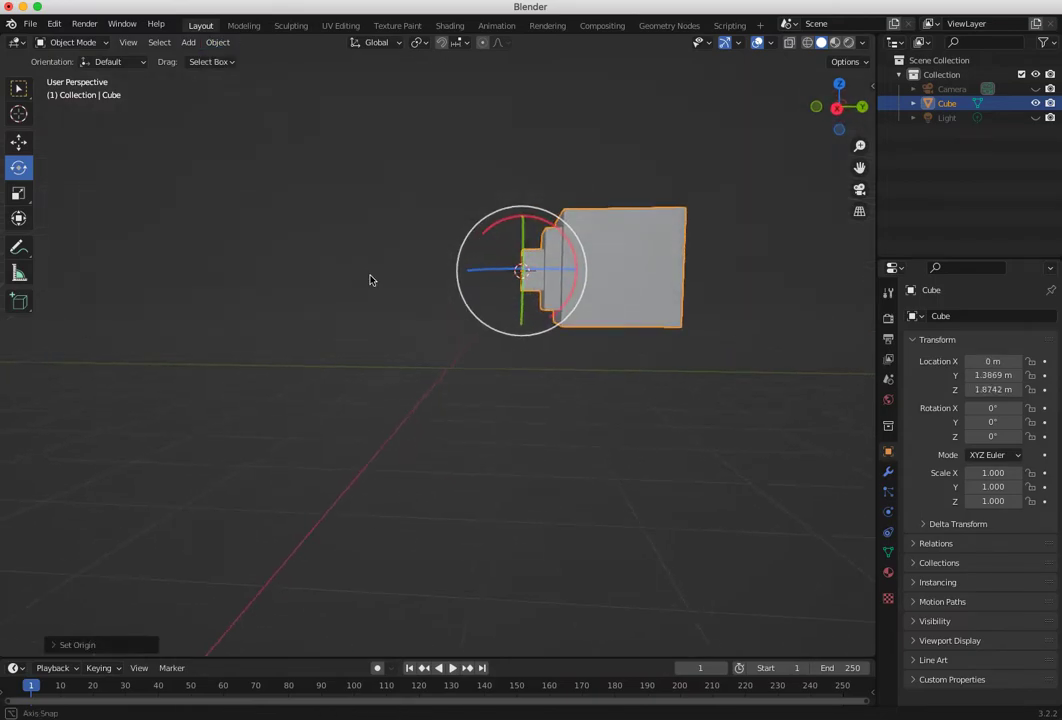
{"action": "left_click", "coordinate": [524, 383]}
{"action": "middle_click_drag", "start_coordinate": [527, 386], "coordinate": [495, 301]}
{"action": "left_click", "coordinate": [560, 280]}
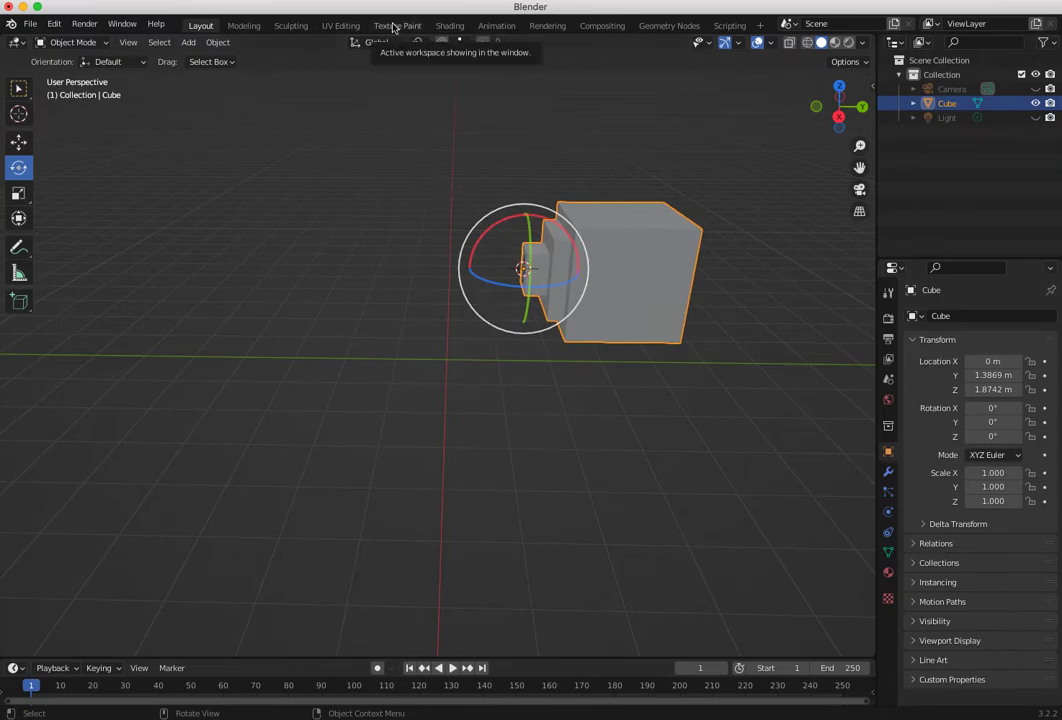
Enable snapping and move the stepped cube along the Y axis so its origin sits at Y 0 m.
{"action": "left_click", "coordinate": [348, 133]}
{"action": "left_click", "coordinate": [571, 291]}
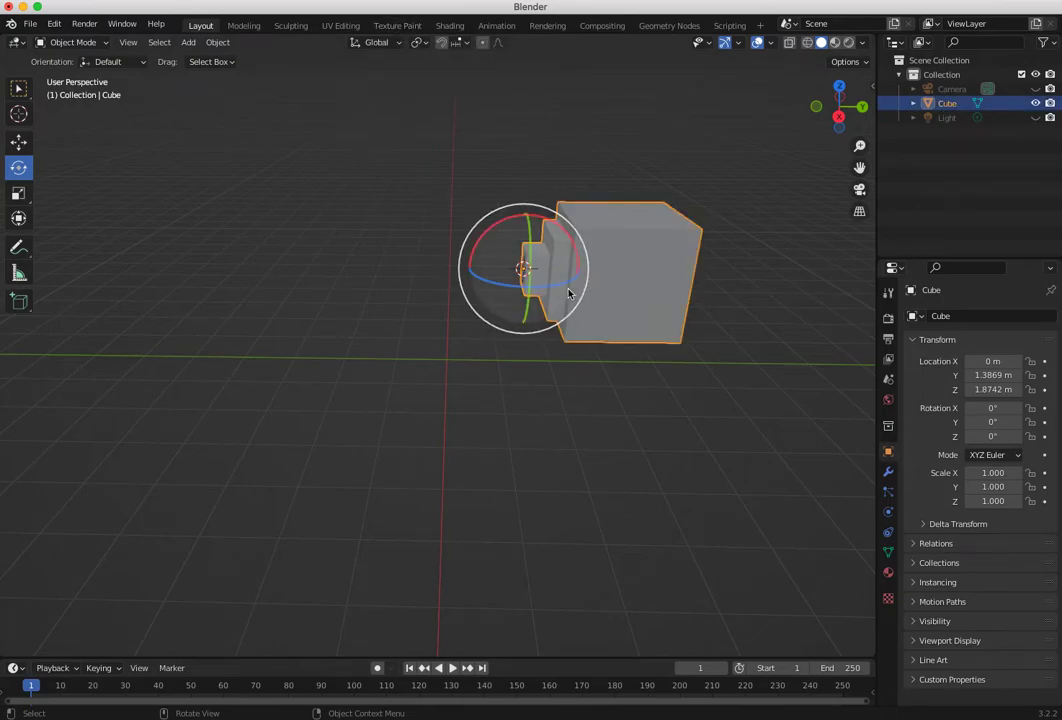
{"action": "key", "text": "shift+space"}
{"action": "key", "text": "g"}
{"action": "left_click", "coordinate": [441, 44]}
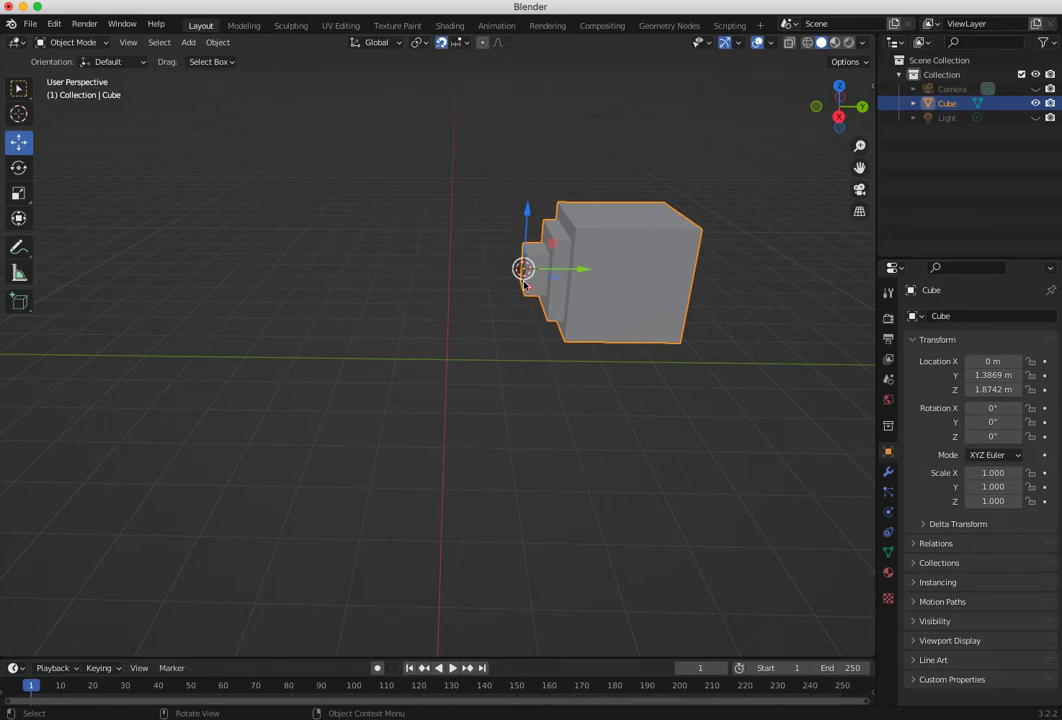
{"action": "key", "text": "KP_3"}
{"action": "left_click_drag", "start_coordinate": [578, 271], "coordinate": [496, 270]}
Examine the moved cube's origin against the world axes from the right side and in perspective.
{"action": "middle_click_drag", "start_coordinate": [510, 342], "coordinate": [455, 328]}
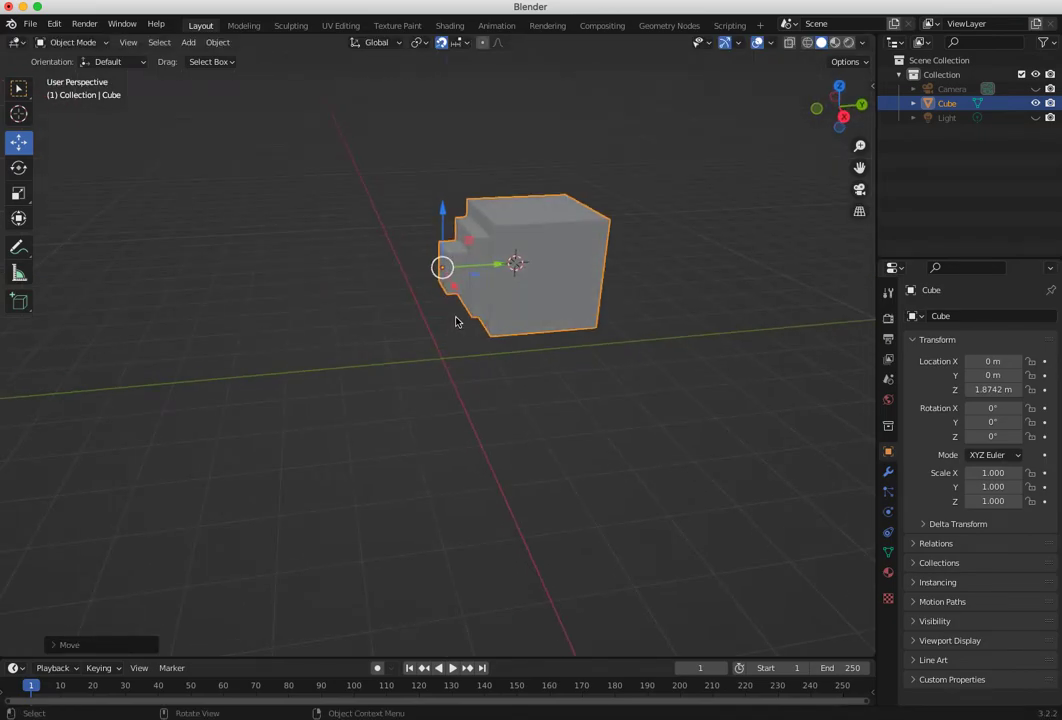
{"action": "key", "text": "KP_3"}
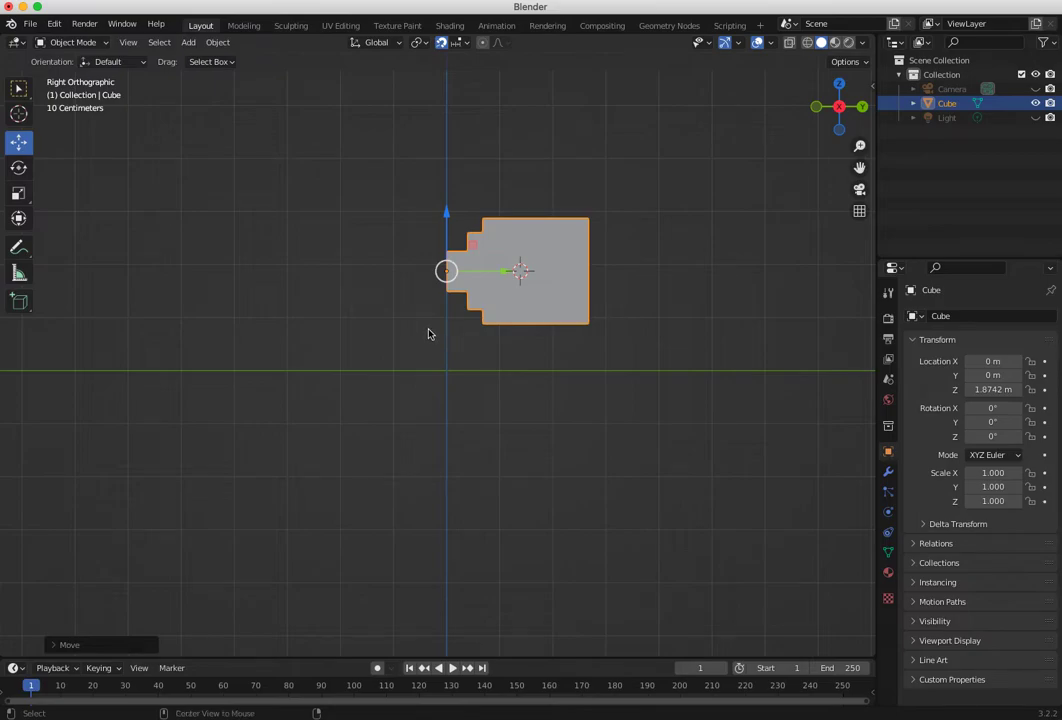
{"action": "mouse_move", "coordinate": [429, 332]}
{"action": "middle_mouse_down"}
{"action": "mouse_move", "coordinate": [415, 320]}
{"action": "mouse_move", "coordinate": [424, 332]}
{"action": "middle_mouse_up"}
{"action": "key", "text": "KP_3"}
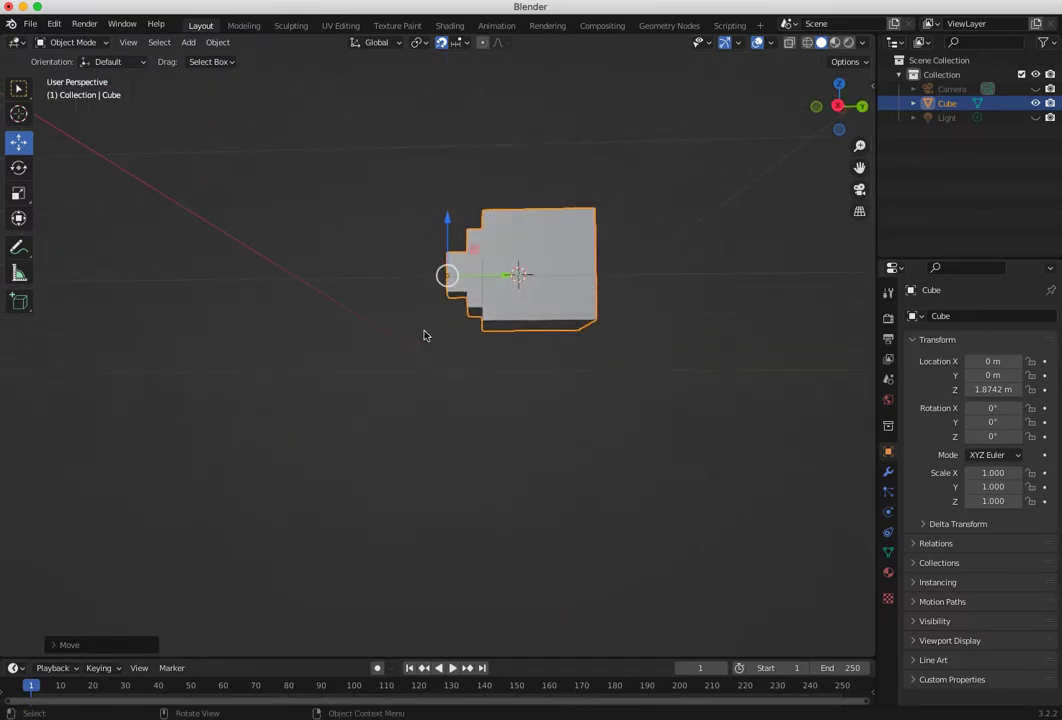
{"action": "key", "text": "KP_3"}
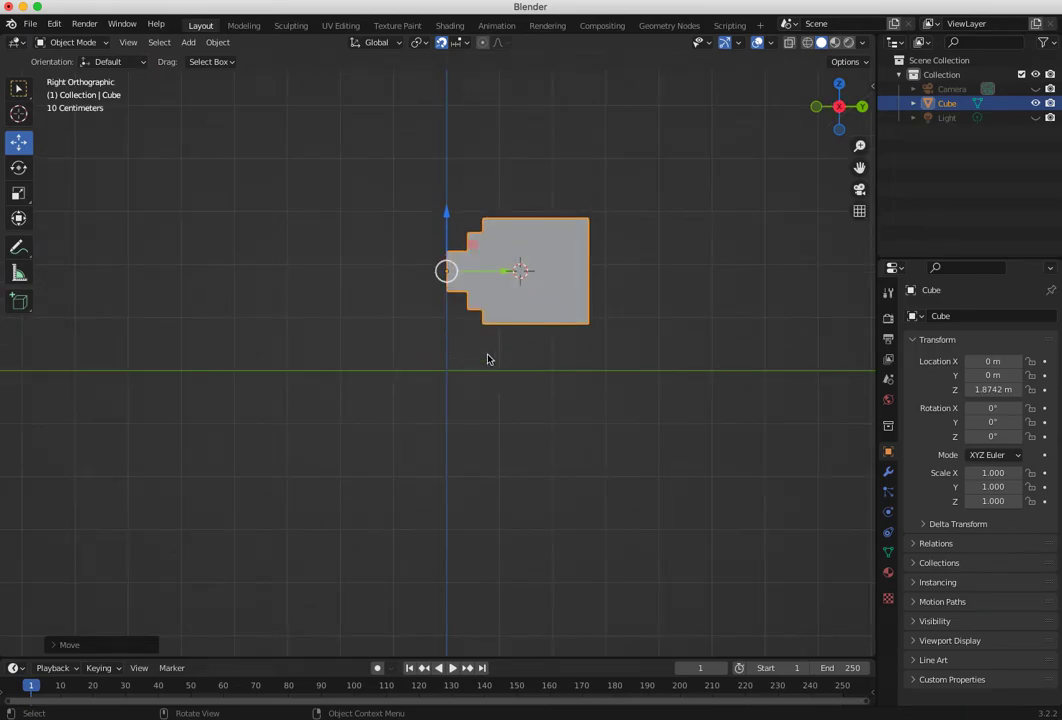
{"action": "middle_click_drag", "start_coordinate": [492, 348], "coordinate": [493, 488], "text": "shift"}
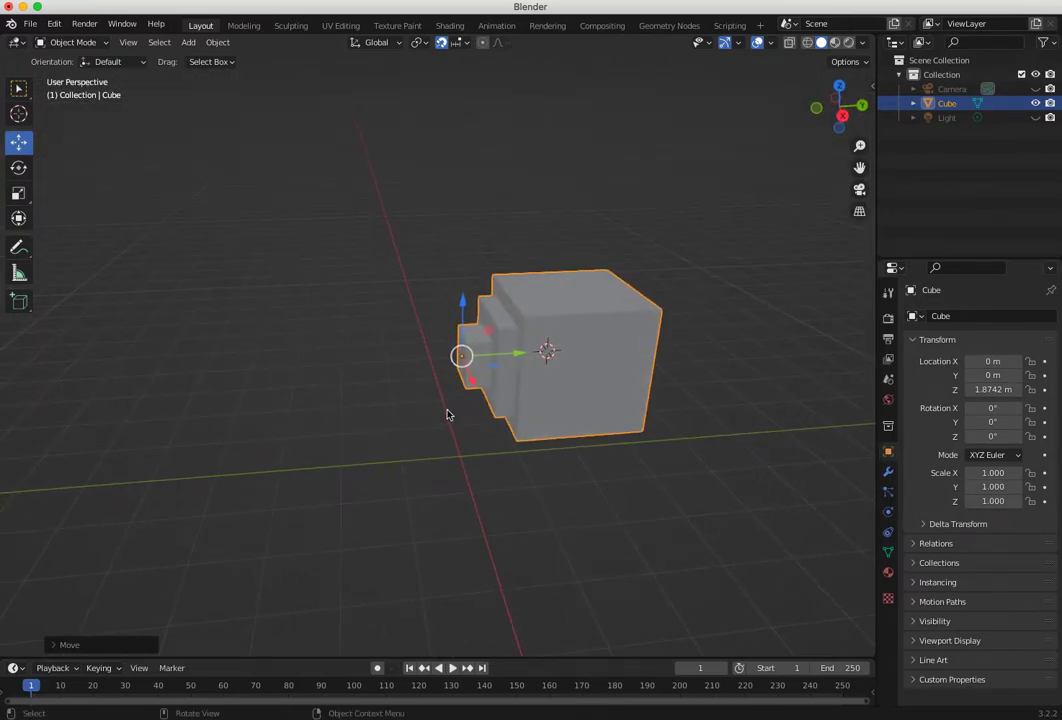
{"action": "middle_click_drag", "start_coordinate": [452, 409], "coordinate": [468, 318]}
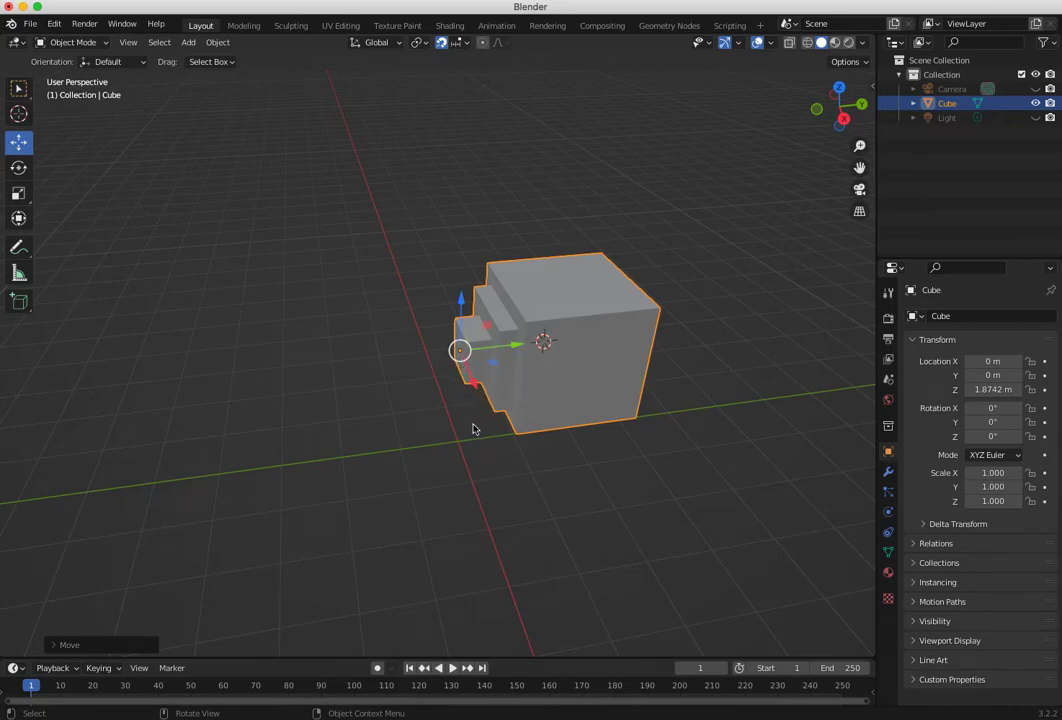
Duplicate the stepped cube in place, keeping the duplicate's move offset at 0 m on every axis.
{"action": "key", "text": "shift+d"}
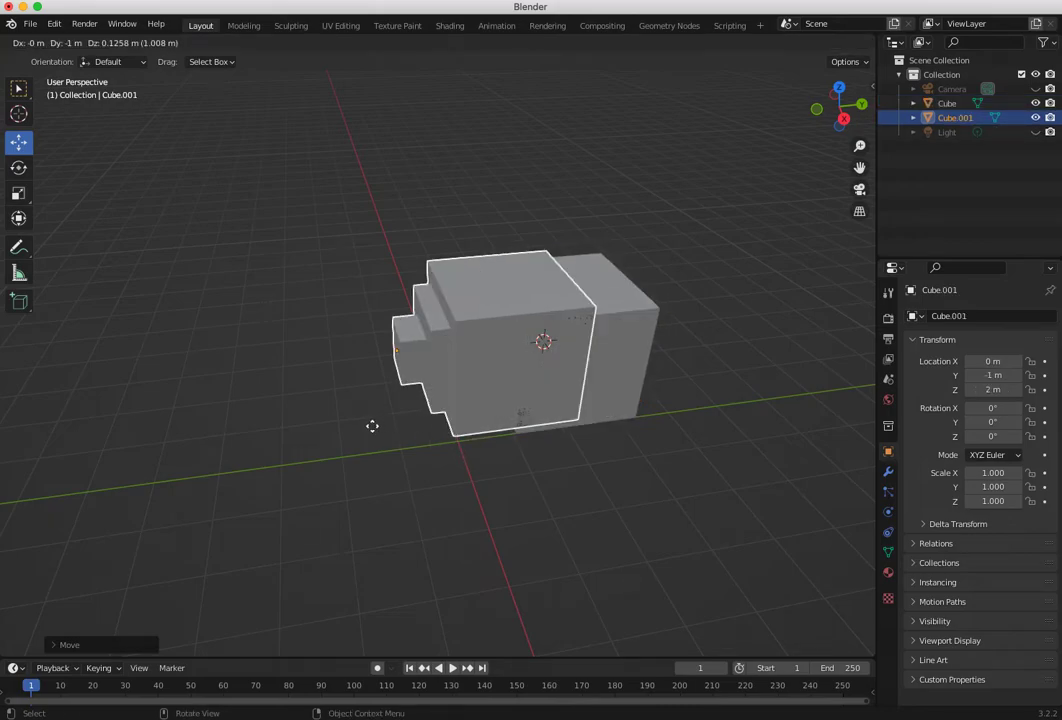
{"action": "key", "text": "Escape"}
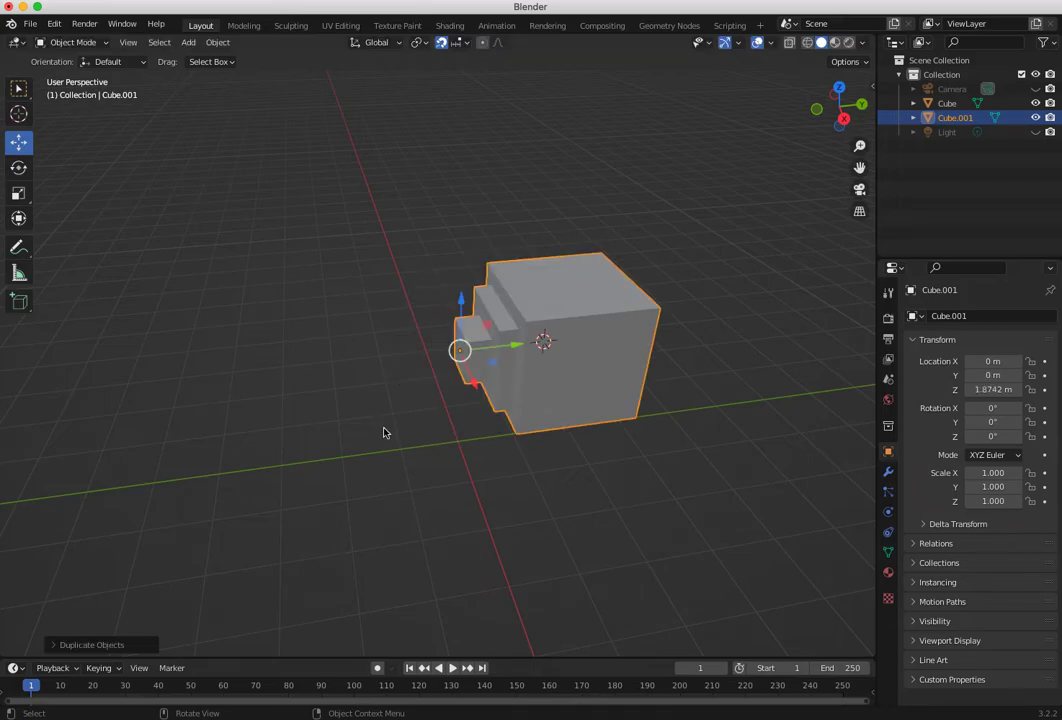
{"action": "left_click", "coordinate": [68, 644]}
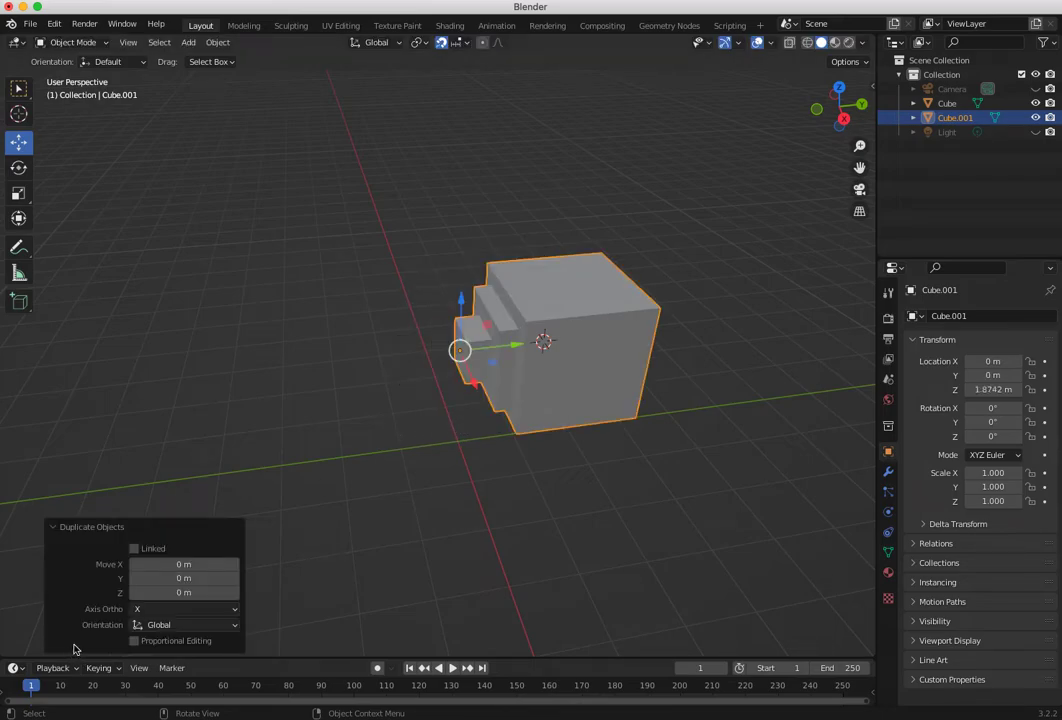
{"action": "left_click", "coordinate": [172, 579]}
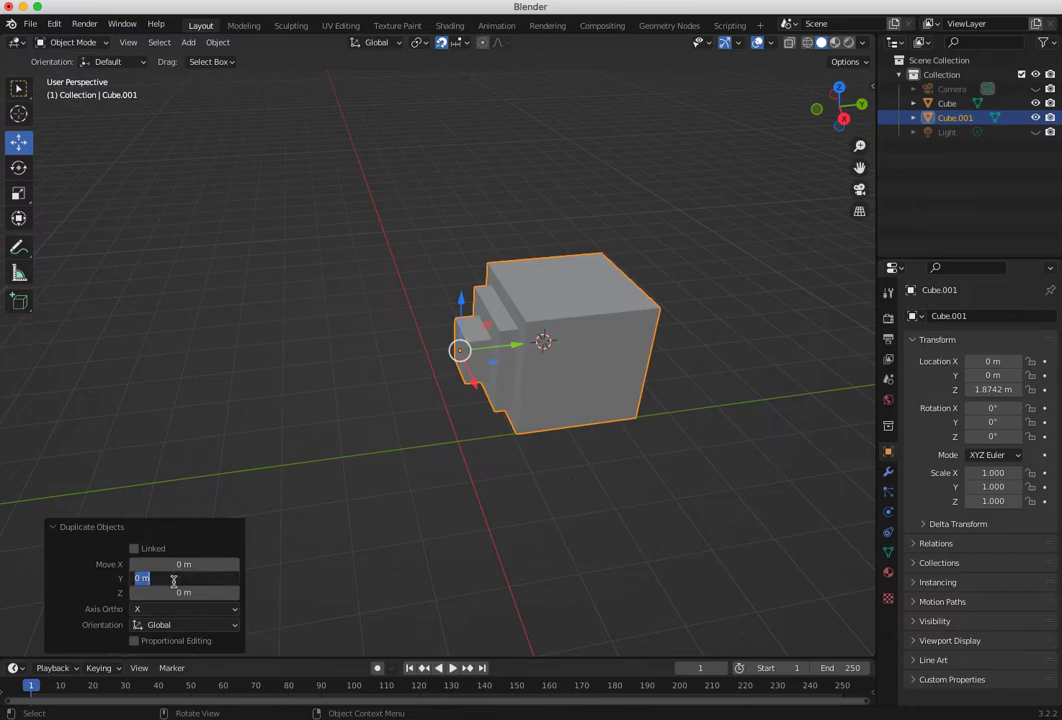
{"action": "key", "text": "Return"}
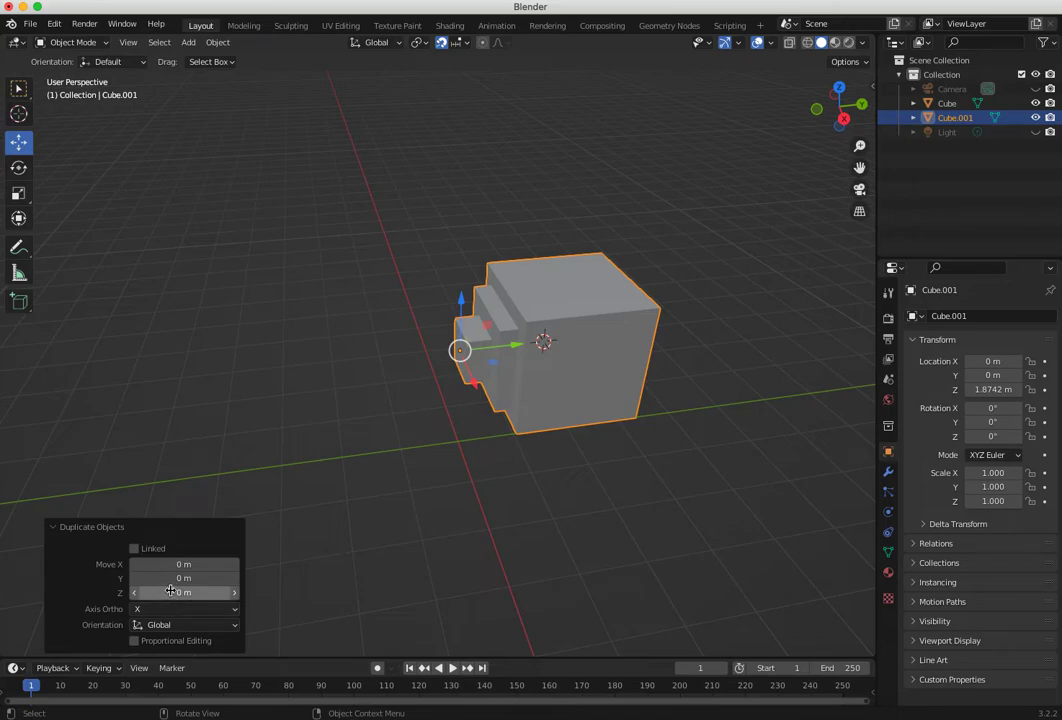
{"action": "left_click", "coordinate": [170, 591]}
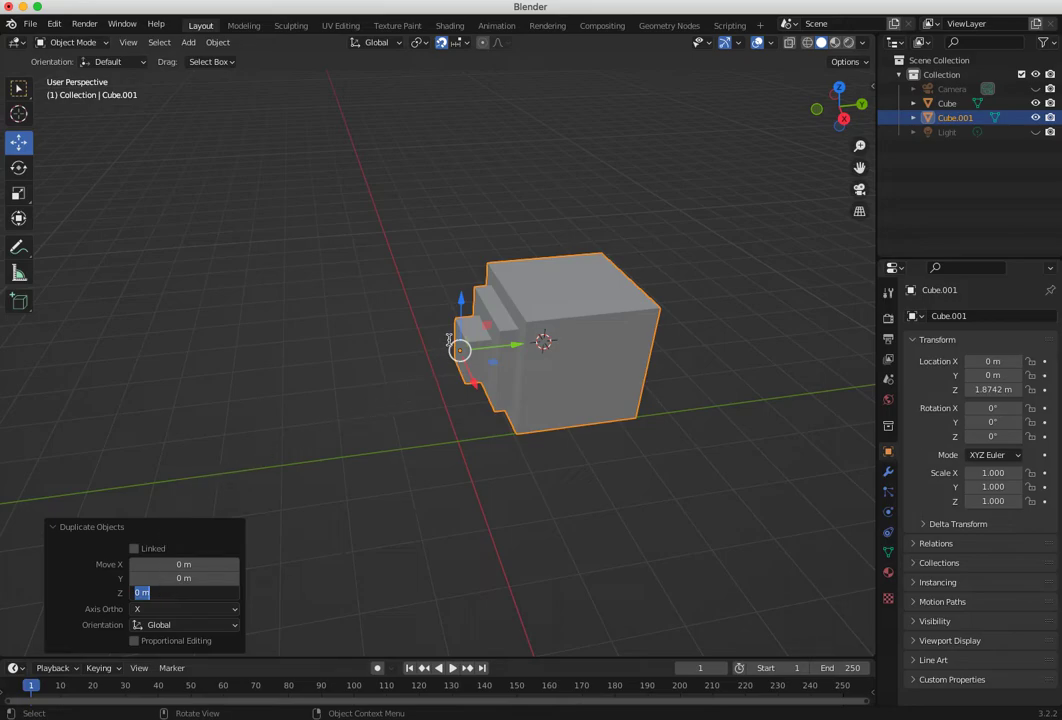
{"action": "left_click", "coordinate": [287, 406]}
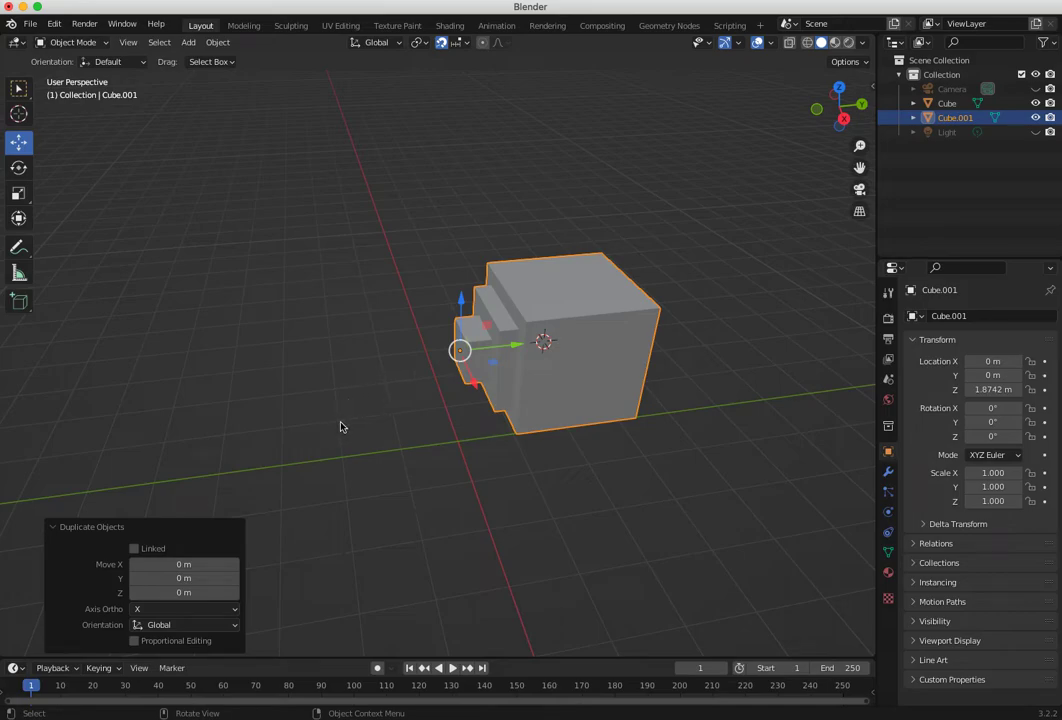
Select only the original stepped cube and rotate it about the Z axis by about 63°.
{"action": "key", "text": "shift+space"}
{"action": "key", "text": "r"}
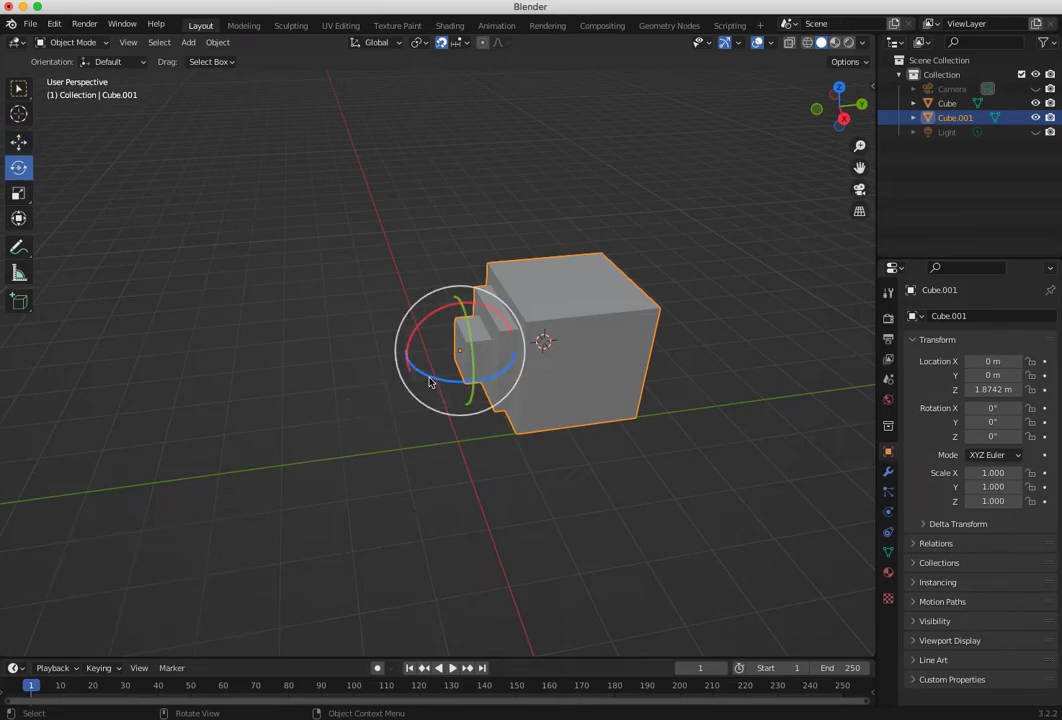
{"action": "key", "text": "alt+a"}
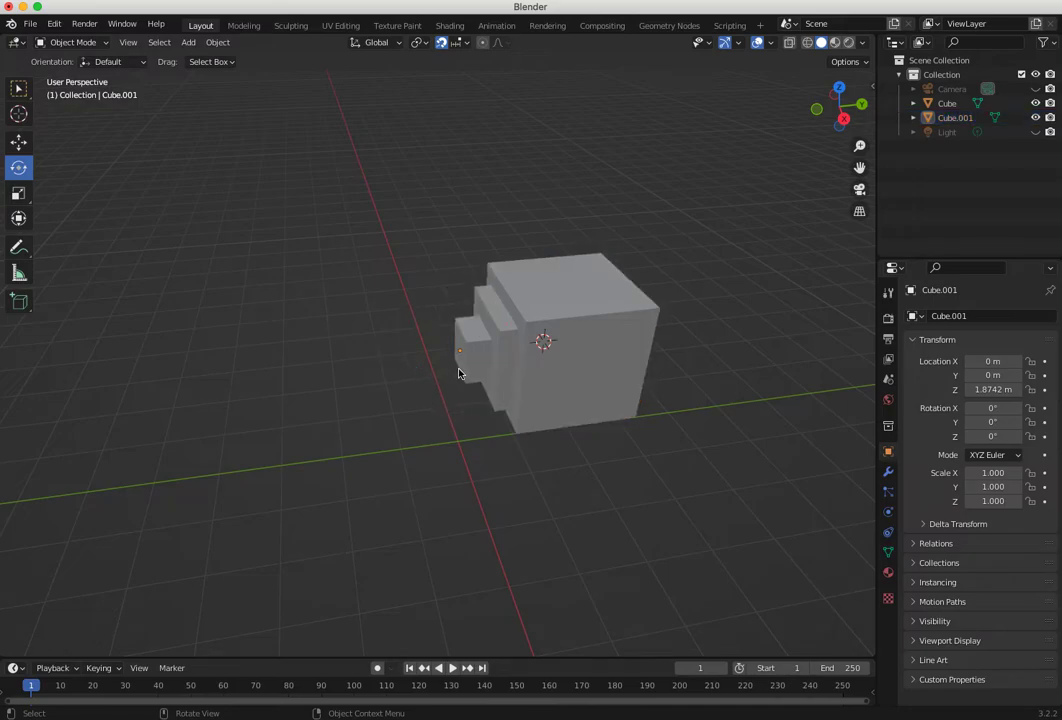
{"action": "left_click", "coordinate": [458, 373]}
{"action": "left_click", "coordinate": [434, 379]}
{"action": "left_click", "coordinate": [457, 372]}
{"action": "left_click_drag", "start_coordinate": [440, 383], "coordinate": [452, 394]}
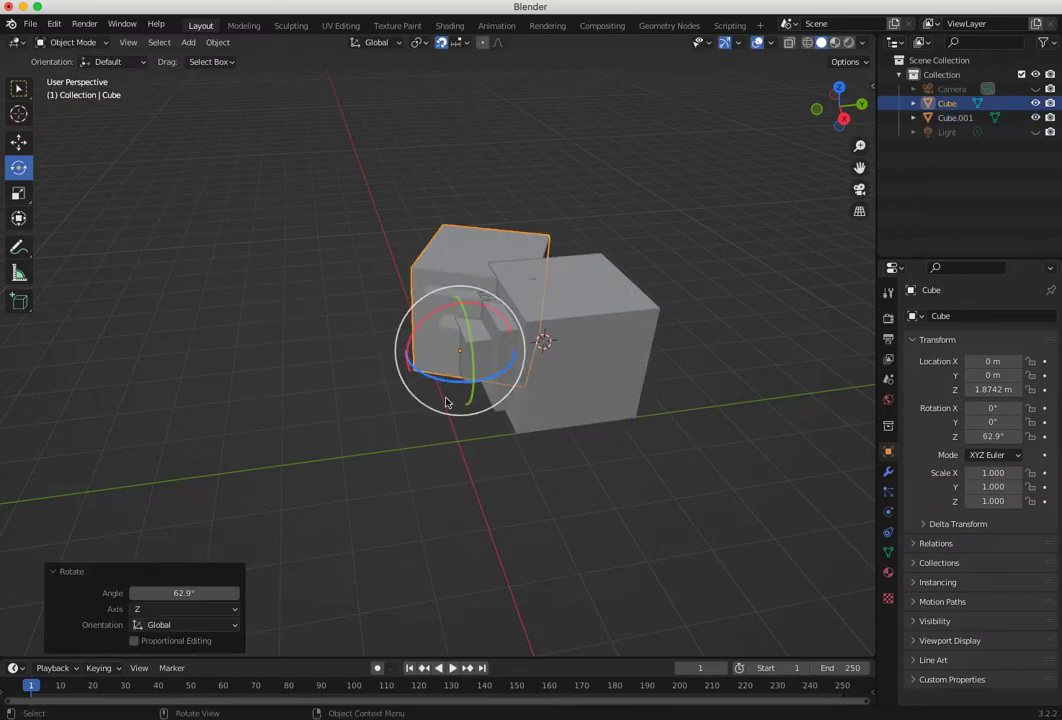
Try 360° as the angle of the Z rotation, and set the angle to 180° instead.
{"action": "left_click", "coordinate": [157, 594]}
{"action": "type", "text": "360"}
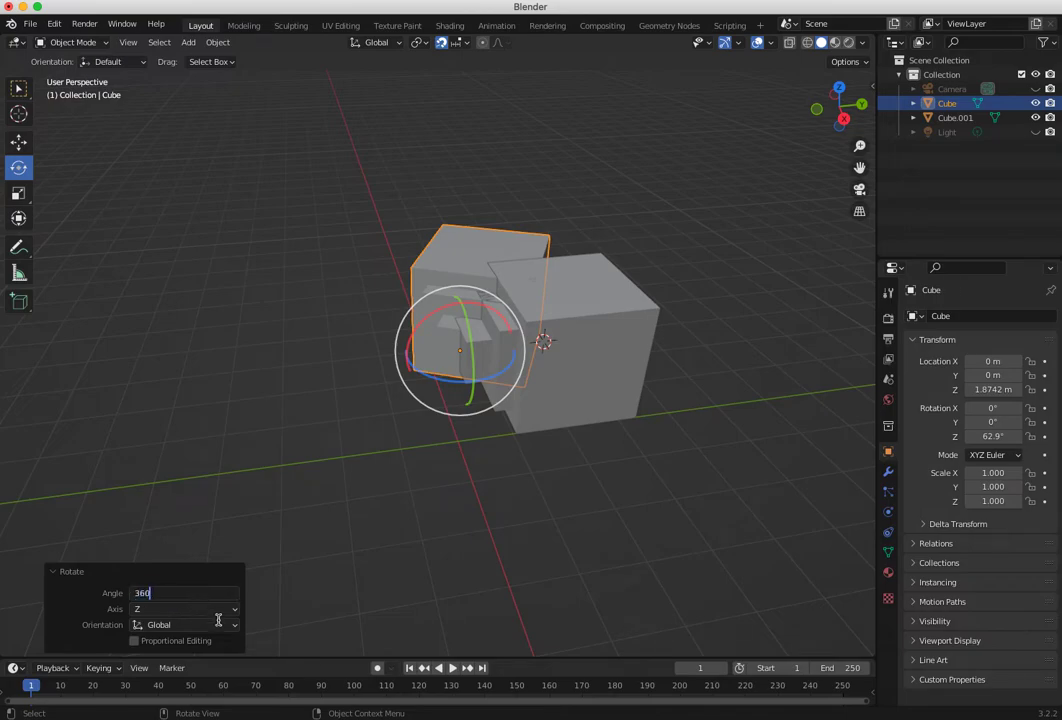
{"action": "key", "text": "Return"}
{"action": "left_click", "coordinate": [204, 594]}
{"action": "type", "text": "180"}
{"action": "key", "text": "Return"}
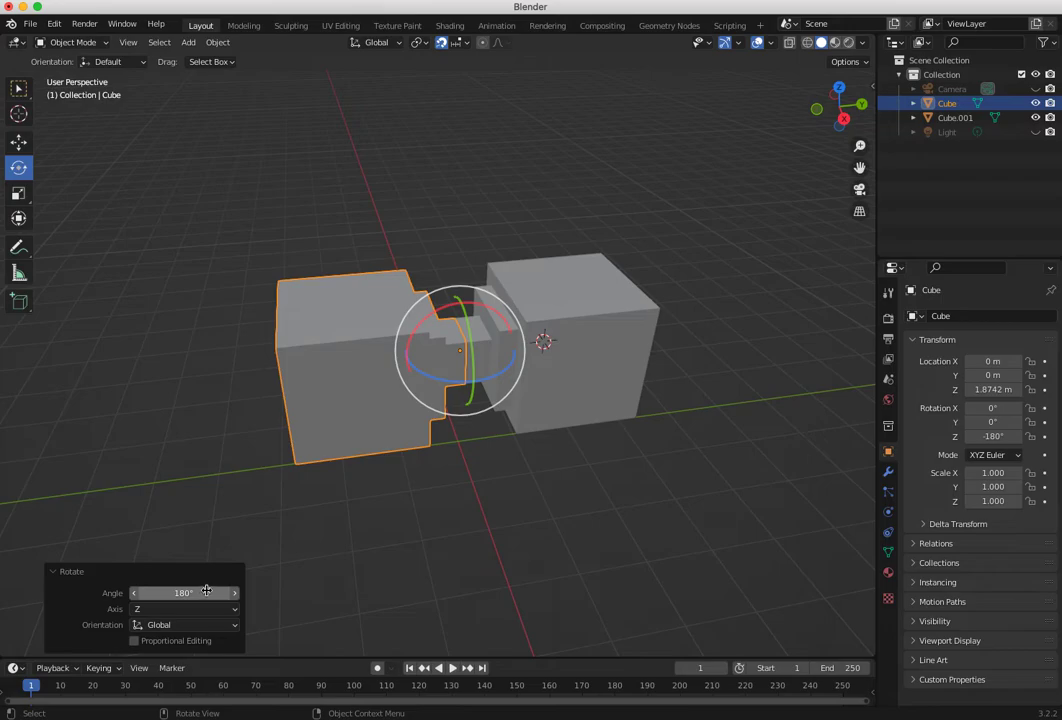
Put the rotated original cube into Edit Mode with X-ray display and vertex selection enabled.
{"action": "left_click", "coordinate": [161, 429]}
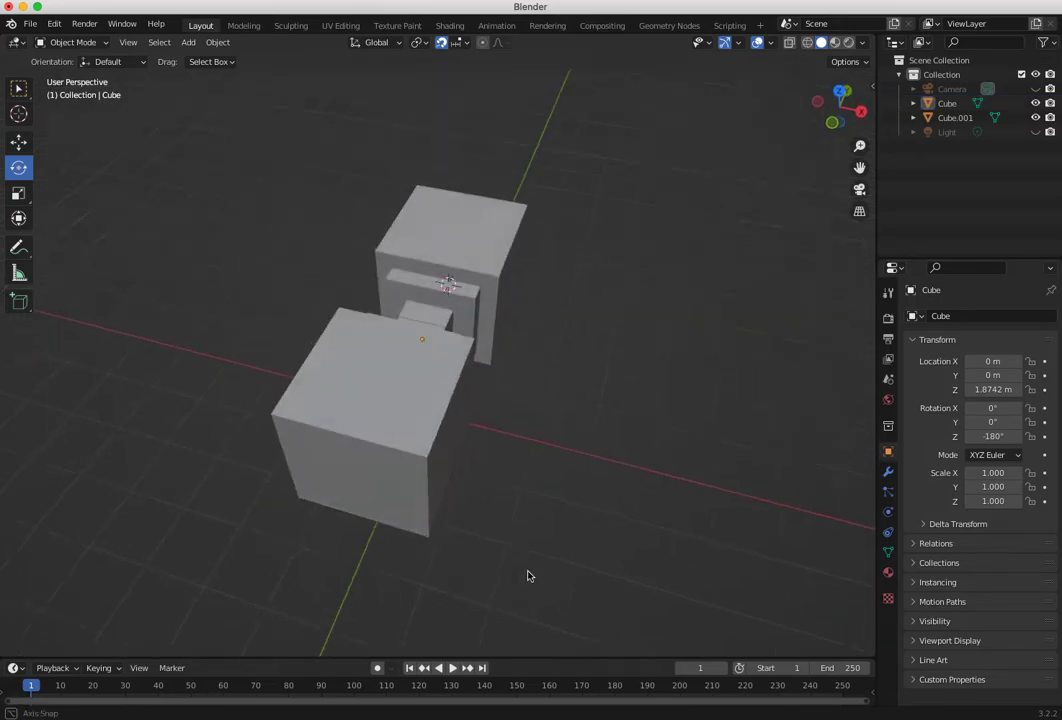
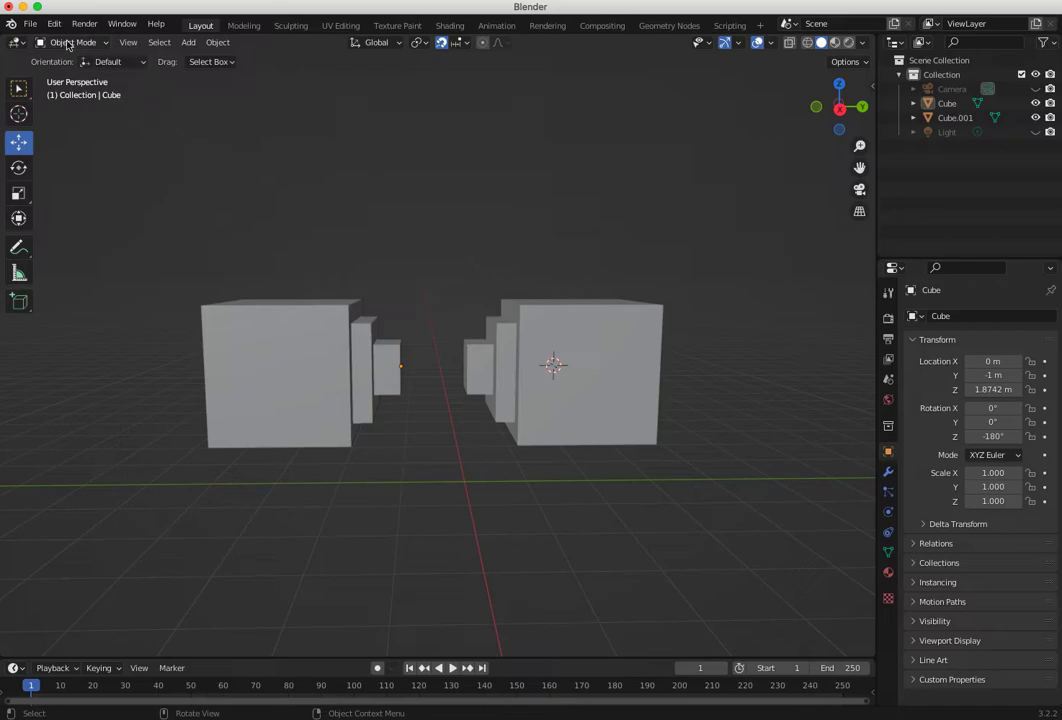
{"action": "left_click", "coordinate": [70, 67]}
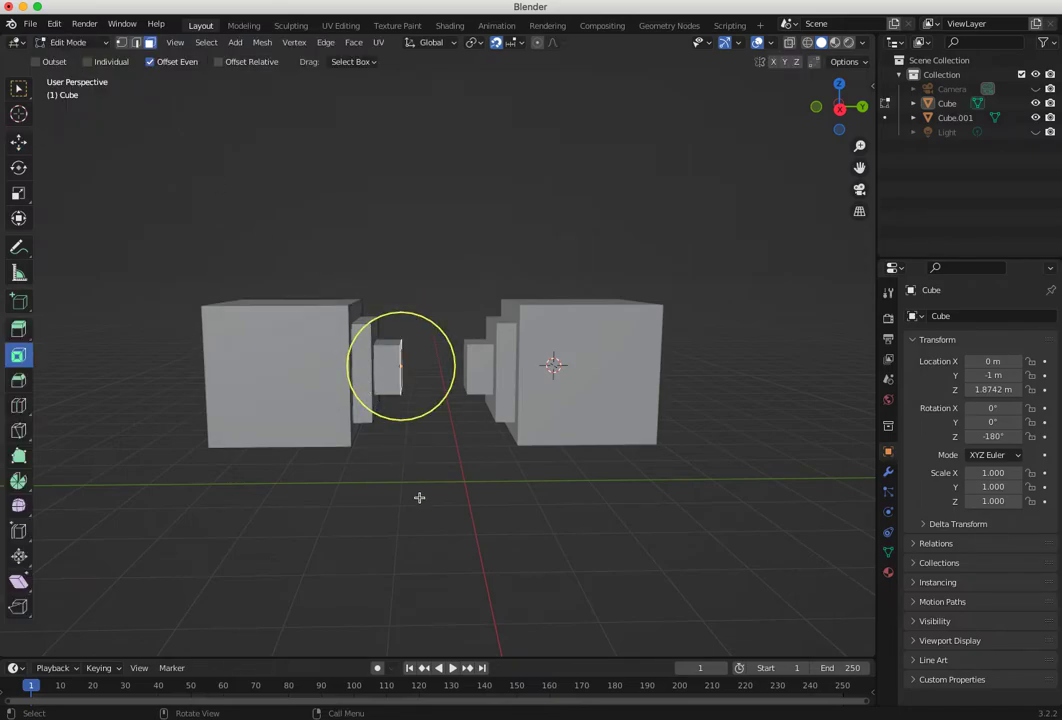
{"action": "left_click", "coordinate": [789, 43]}
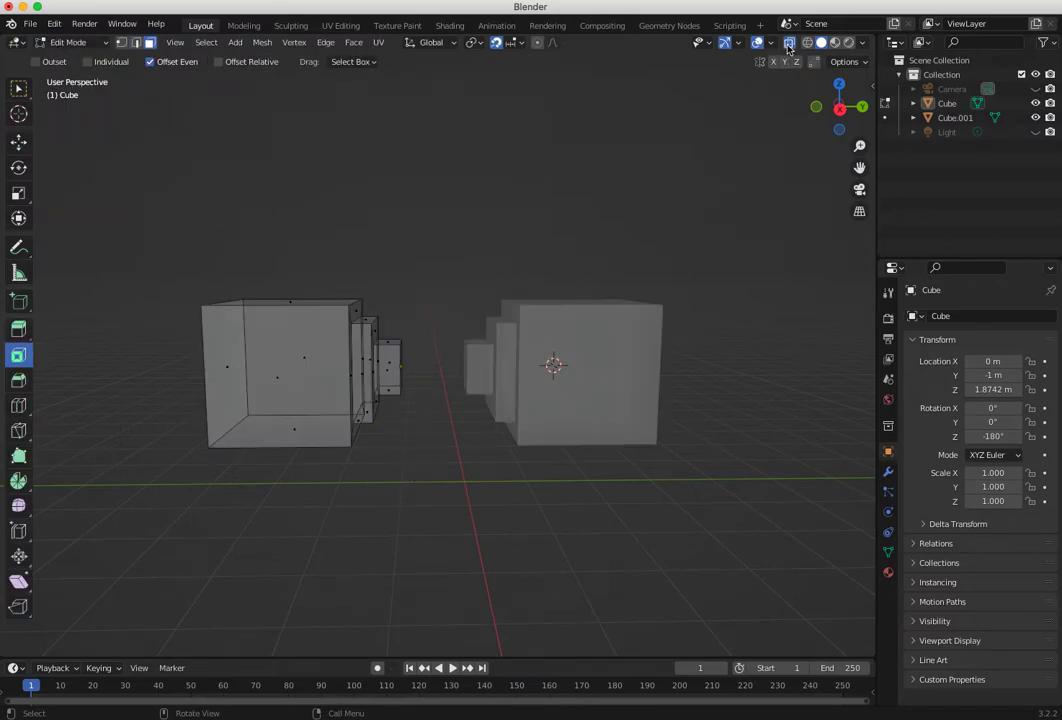
{"action": "middle_click_drag", "start_coordinate": [406, 500], "coordinate": [383, 408]}
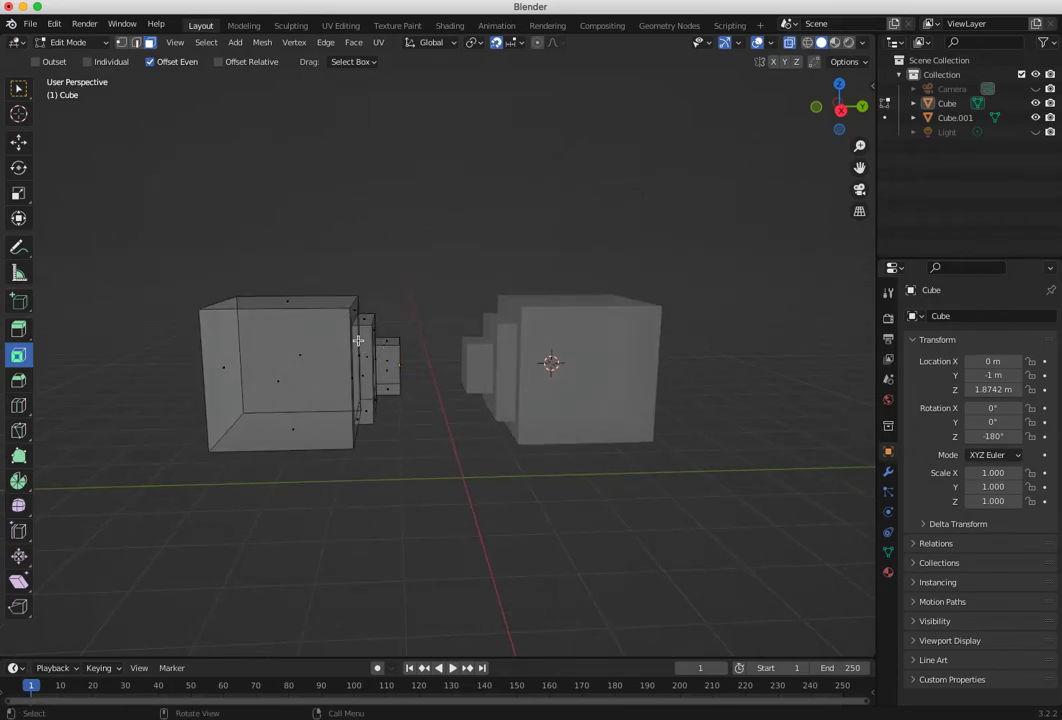
{"action": "middle_click_drag", "start_coordinate": [361, 353], "coordinate": [410, 365]}
{"action": "left_click", "coordinate": [121, 42]}
{"action": "middle_click_drag", "start_coordinate": [330, 282], "coordinate": [320, 356]}
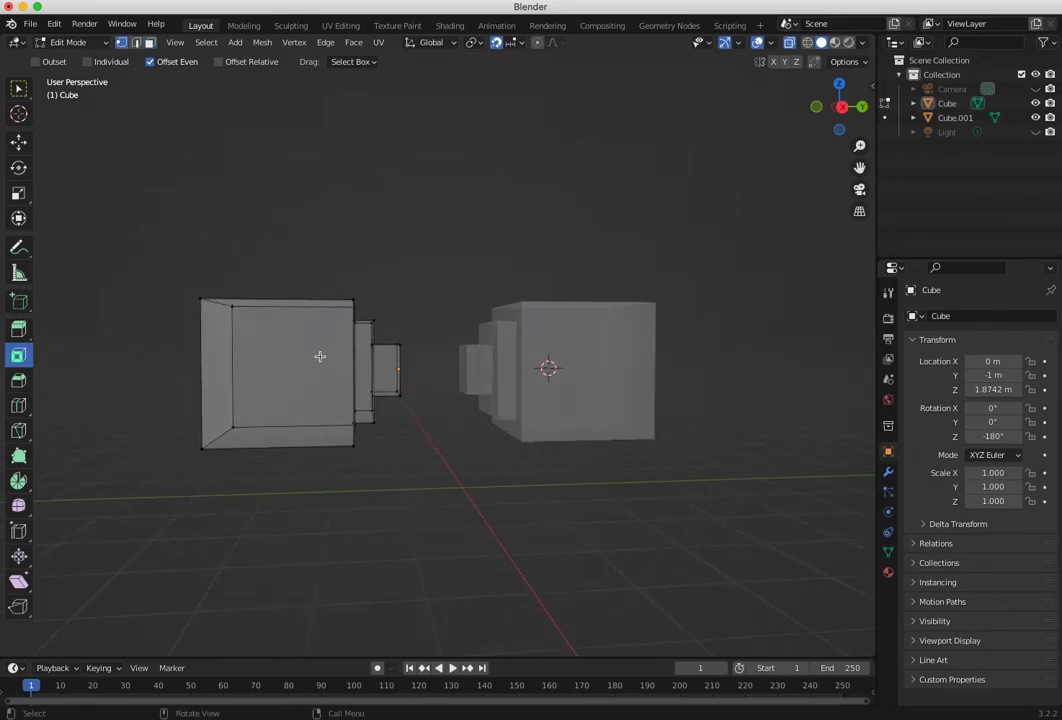
Select all vertices of the cube's stepped end, including the corners of the large face it grows from.
{"action": "key", "text": "KP_3"}
{"action": "left_click_drag", "start_coordinate": [337, 280], "coordinate": [417, 475]}
{"action": "key", "text": "c"}
{"action": "mouse_move", "coordinate": [390, 449]}
{"action": "middle_mouse_down"}
{"action": "mouse_move", "coordinate": [367, 457]}
{"action": "mouse_move", "coordinate": [325, 510]}
{"action": "mouse_move", "coordinate": [408, 481]}
{"action": "mouse_move", "coordinate": [382, 456]}
{"action": "mouse_move", "coordinate": [391, 503]}
{"action": "mouse_move", "coordinate": [384, 462]}
{"action": "mouse_move", "coordinate": [365, 446]}
{"action": "mouse_move", "coordinate": [396, 469]}
{"action": "mouse_move", "coordinate": [398, 488]}
{"action": "mouse_move", "coordinate": [386, 454]}
{"action": "middle_mouse_up"}
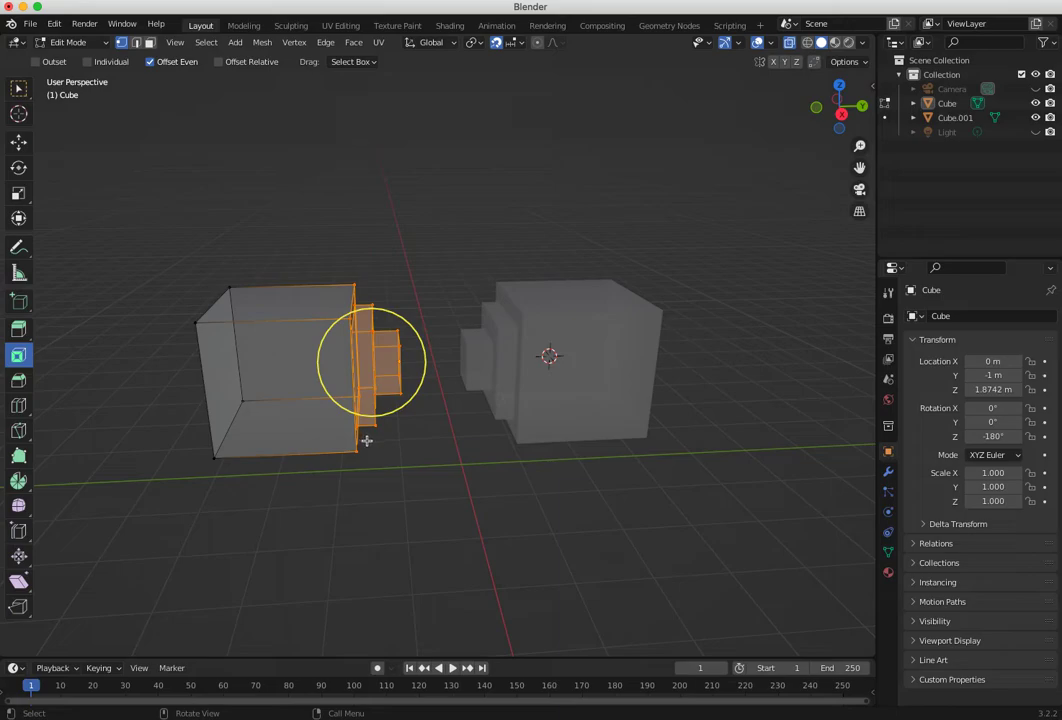
Flatten the stepped end by scaling its selected vertices along Y to 0.
{"action": "key", "text": "shift+space"}
{"action": "key", "text": "s"}
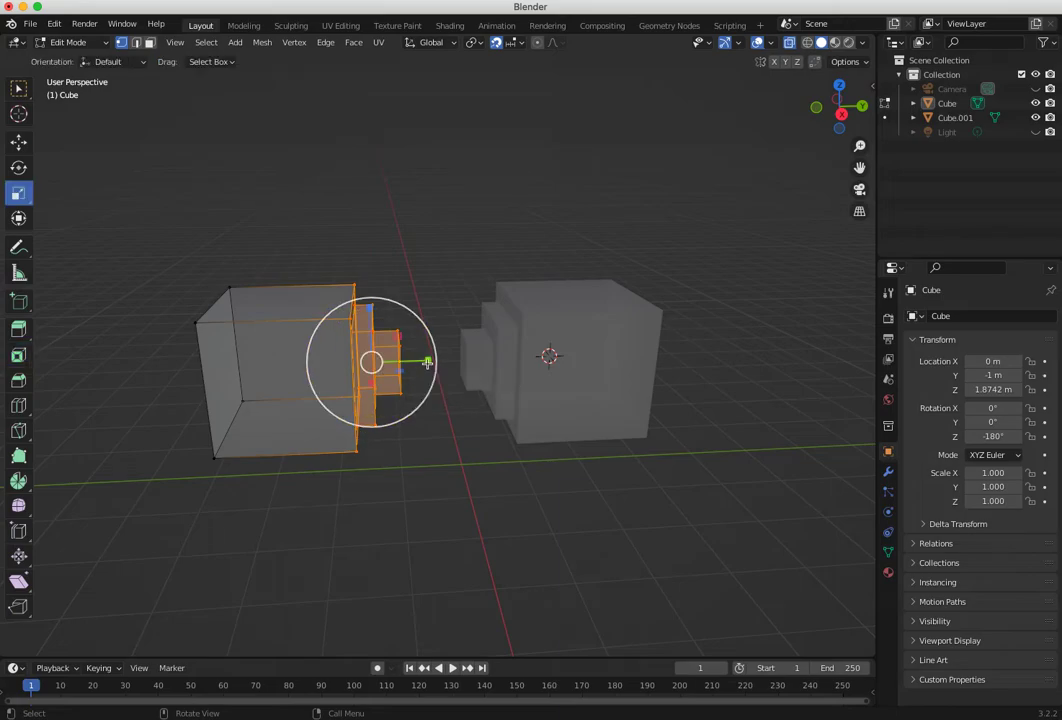
{"action": "left_click_drag", "start_coordinate": [428, 361], "coordinate": [400, 360]}
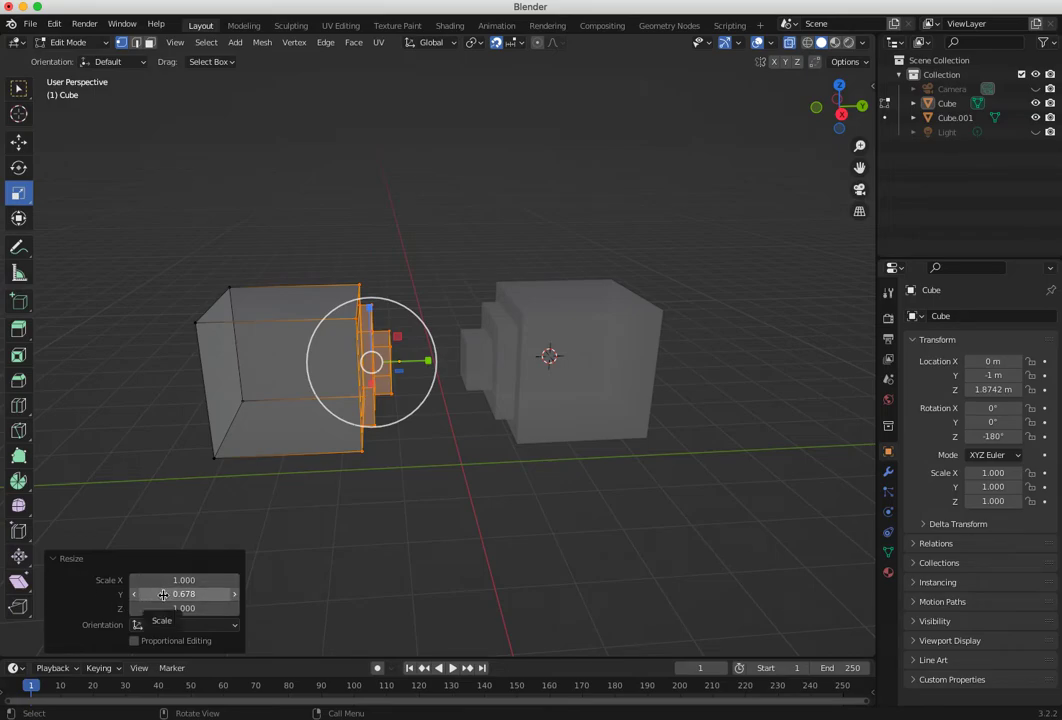
{"action": "left_click", "coordinate": [163, 594]}
{"action": "type", "text": "0"}
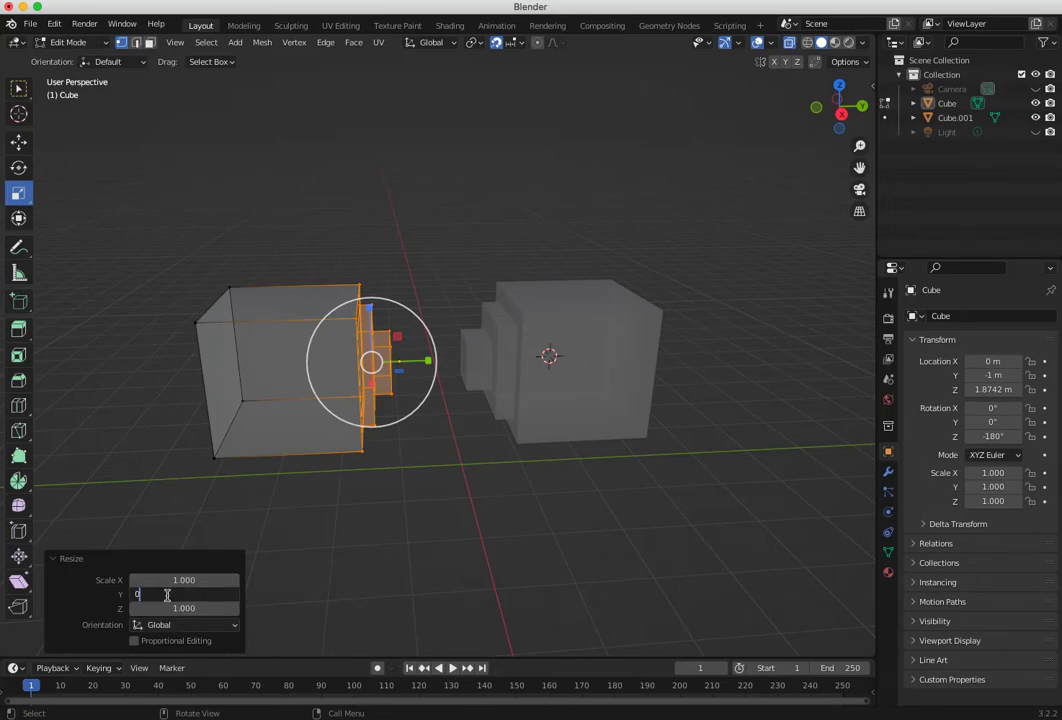
{"action": "key", "text": "Return"}
{"action": "left_click", "coordinate": [299, 610]}
Turn off X-ray display and inspect the flattened face against the cube's origin.
{"action": "middle_click_drag", "start_coordinate": [299, 610], "coordinate": [328, 333]}
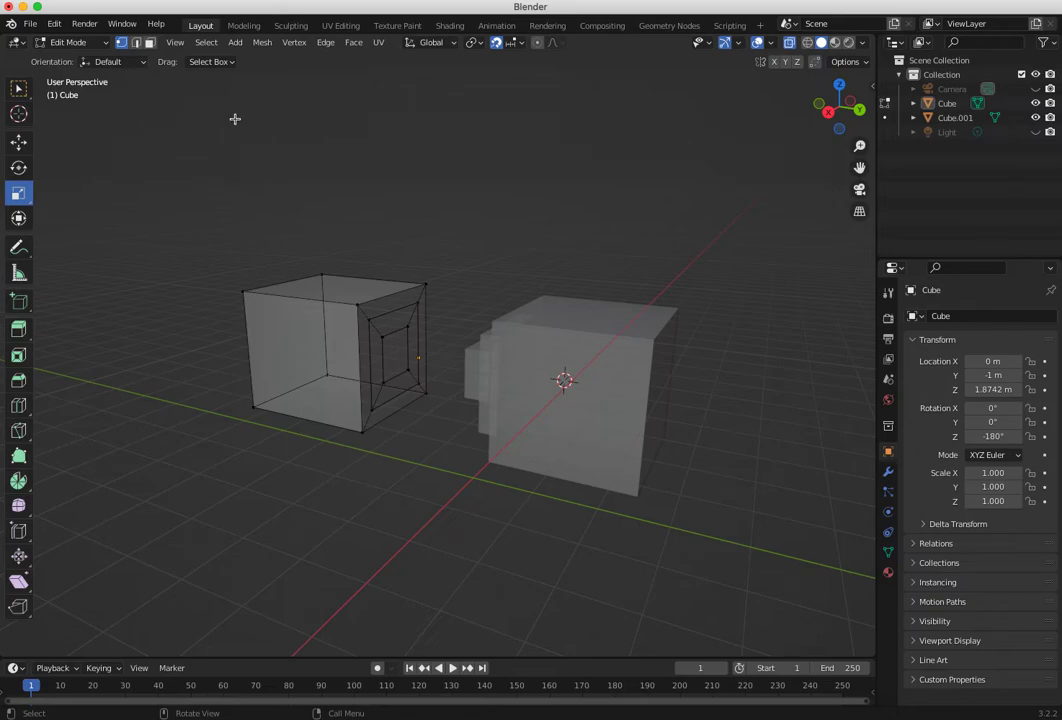
{"action": "left_click", "coordinate": [789, 43]}
{"action": "middle_click_drag", "start_coordinate": [462, 405], "coordinate": [337, 401]}
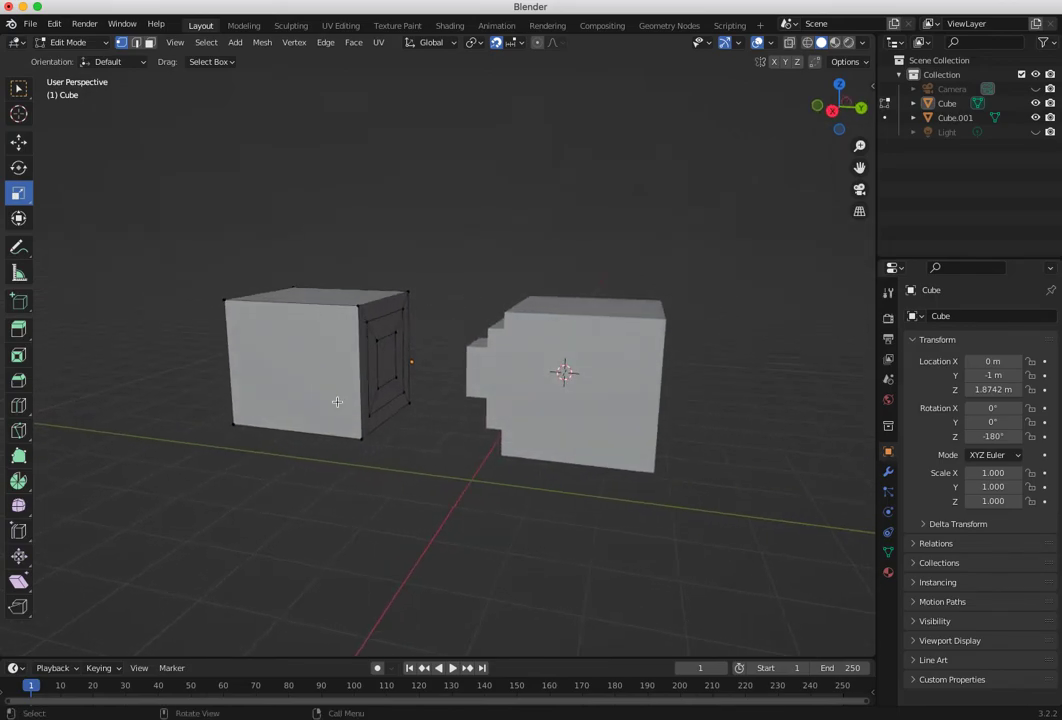
{"action": "mouse_move", "coordinate": [407, 372]}
{"action": "middle_mouse_down"}
{"action": "mouse_move", "coordinate": [441, 413]}
{"action": "mouse_move", "coordinate": [472, 417]}
{"action": "mouse_move", "coordinate": [401, 367]}
{"action": "middle_mouse_up"}
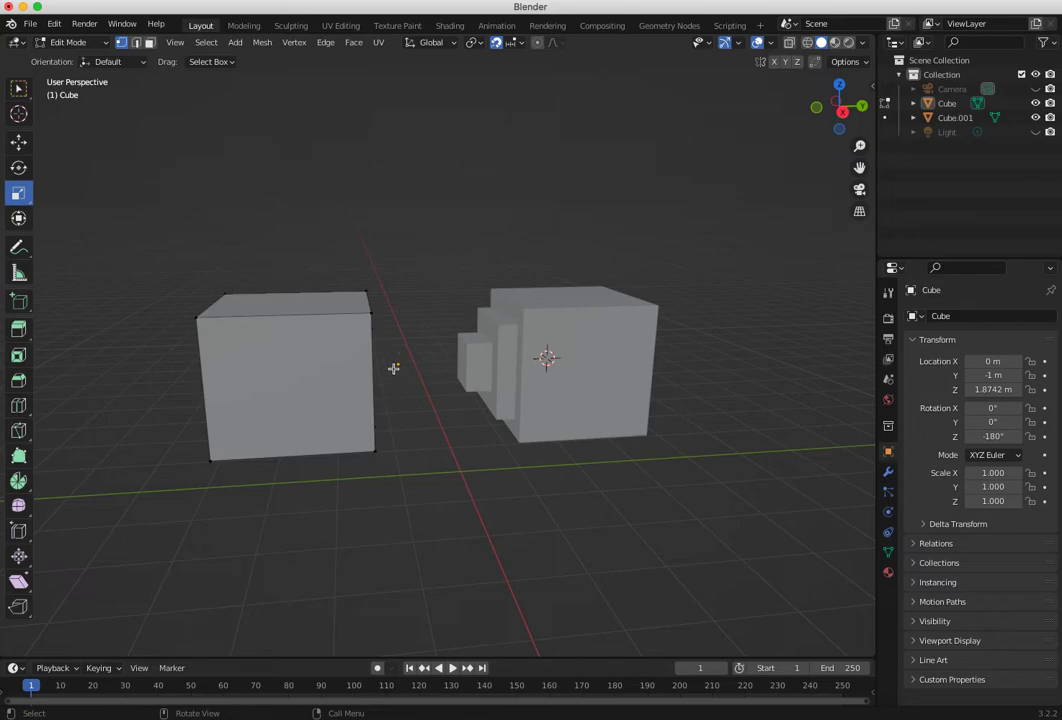
Return to Object Mode and select the flattened cube.
{"action": "left_click", "coordinate": [70, 42]}
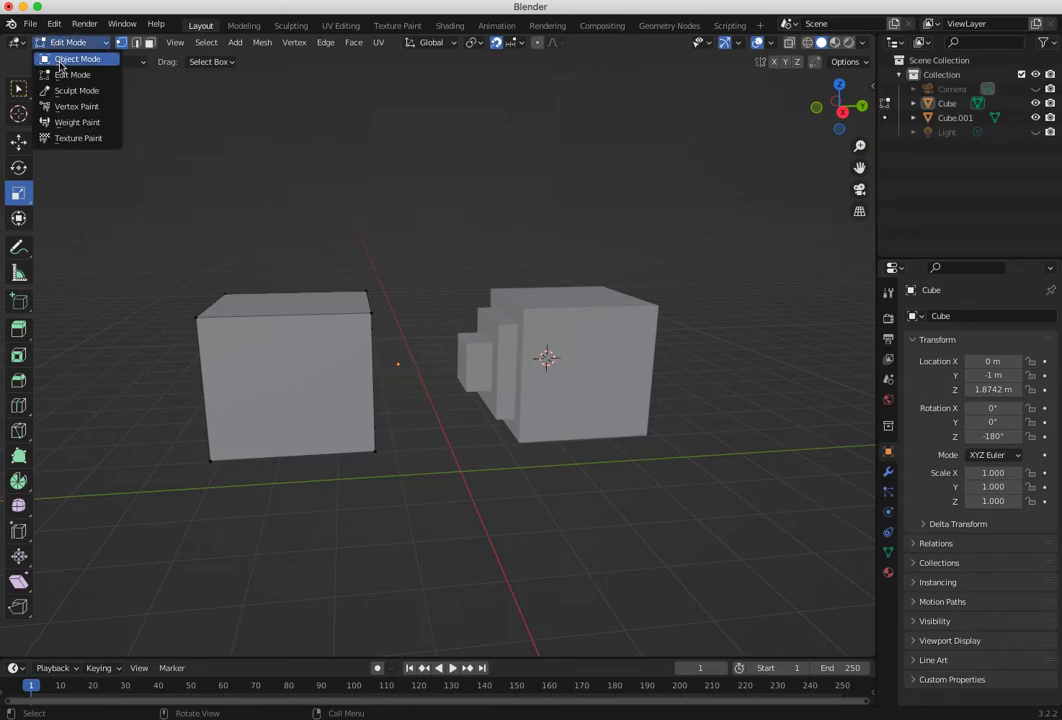
{"action": "left_click", "coordinate": [72, 55]}
{"action": "left_click", "coordinate": [319, 373]}
{"action": "middle_click_drag", "start_coordinate": [319, 373], "coordinate": [289, 363]}
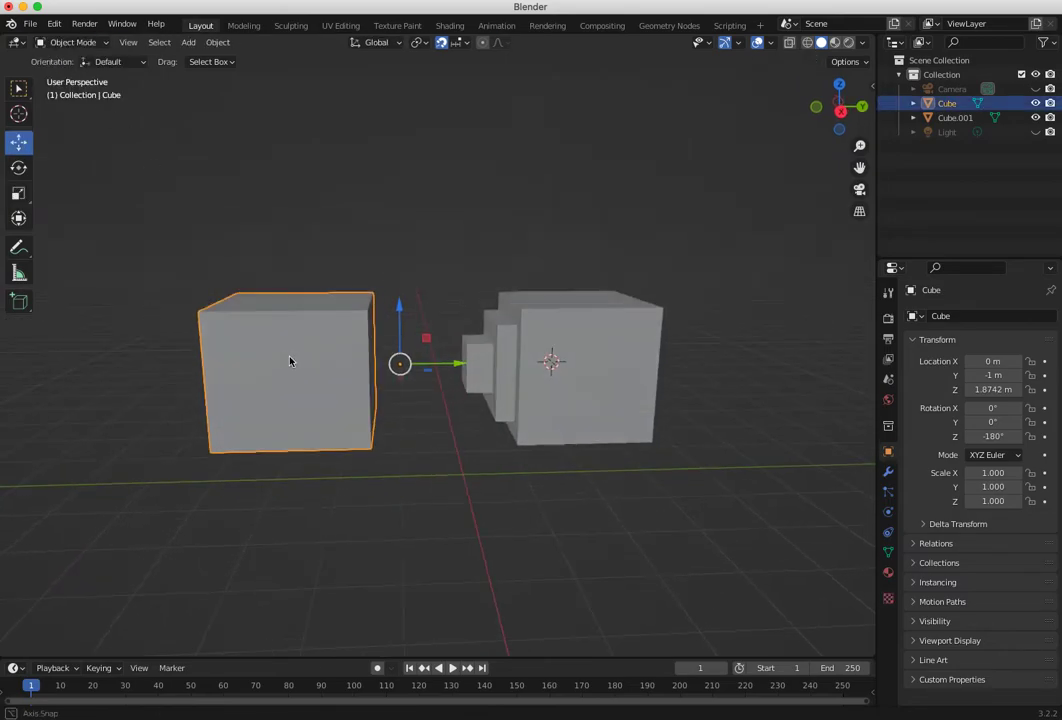
Try rotating the flattened cube around its detached origin, and undo the rotation.
{"action": "key", "text": "shift+space"}
{"action": "key", "text": "r"}
{"action": "left_click_drag", "start_coordinate": [415, 315], "coordinate": [331, 283]}
{"action": "key", "text": "ctrl+z"}
{"action": "left_click", "coordinate": [452, 514]}
{"action": "middle_click_drag", "start_coordinate": [452, 514], "coordinate": [351, 476]}
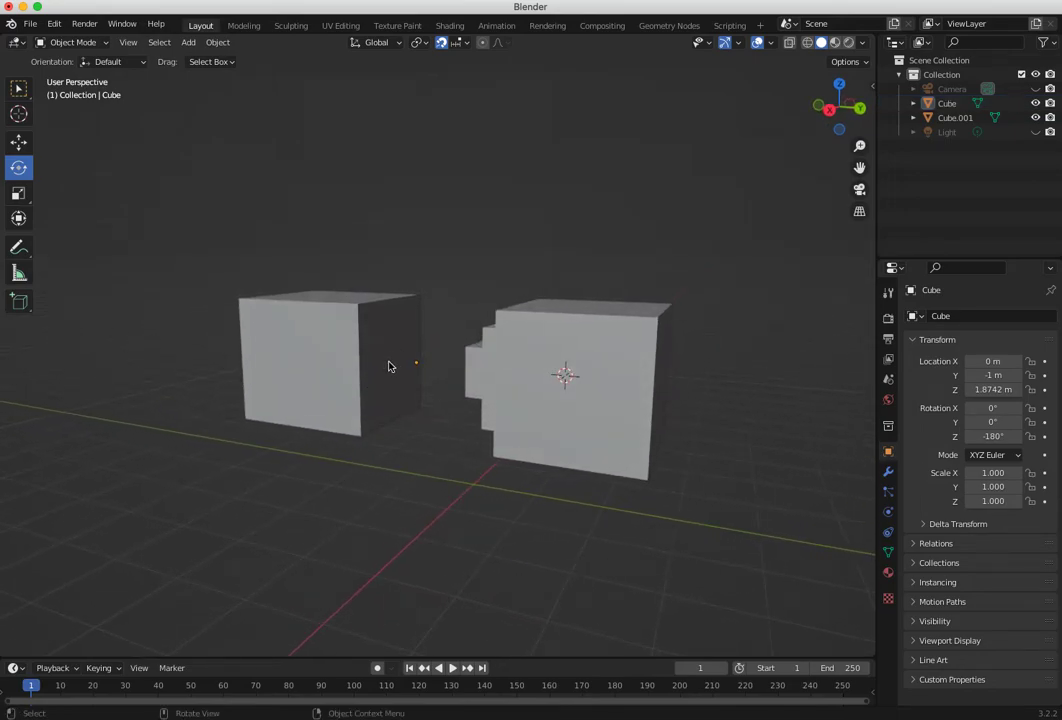
{"action": "left_click", "coordinate": [396, 363]}
{"action": "middle_click_drag", "start_coordinate": [310, 456], "coordinate": [354, 500]}
{"action": "left_click", "coordinate": [351, 495]}
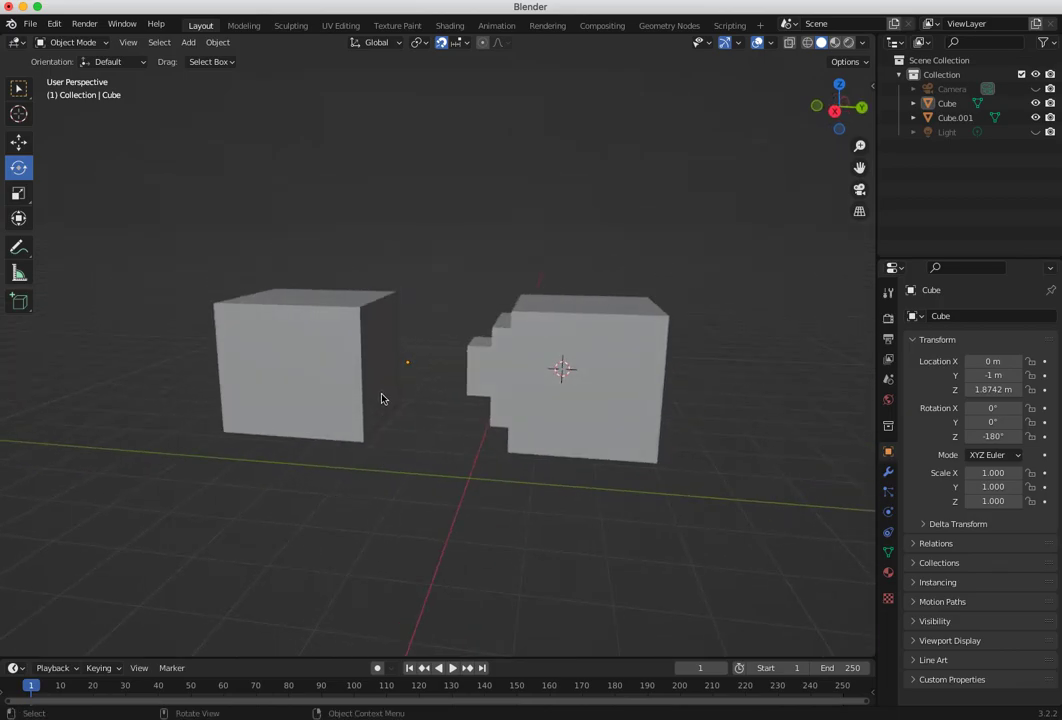
Enter Edit Mode on the flattened cube and select the innermost face of its flattened side in face selection mode.
{"action": "left_click", "coordinate": [78, 42]}
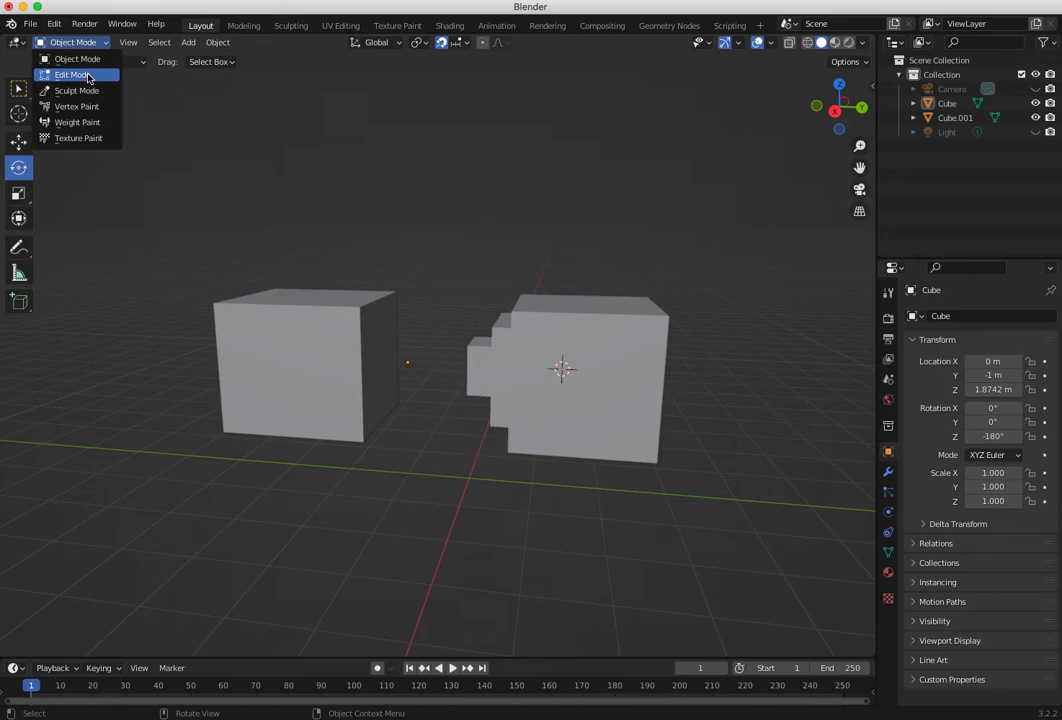
{"action": "left_click", "coordinate": [89, 72]}
{"action": "left_click", "coordinate": [381, 363]}
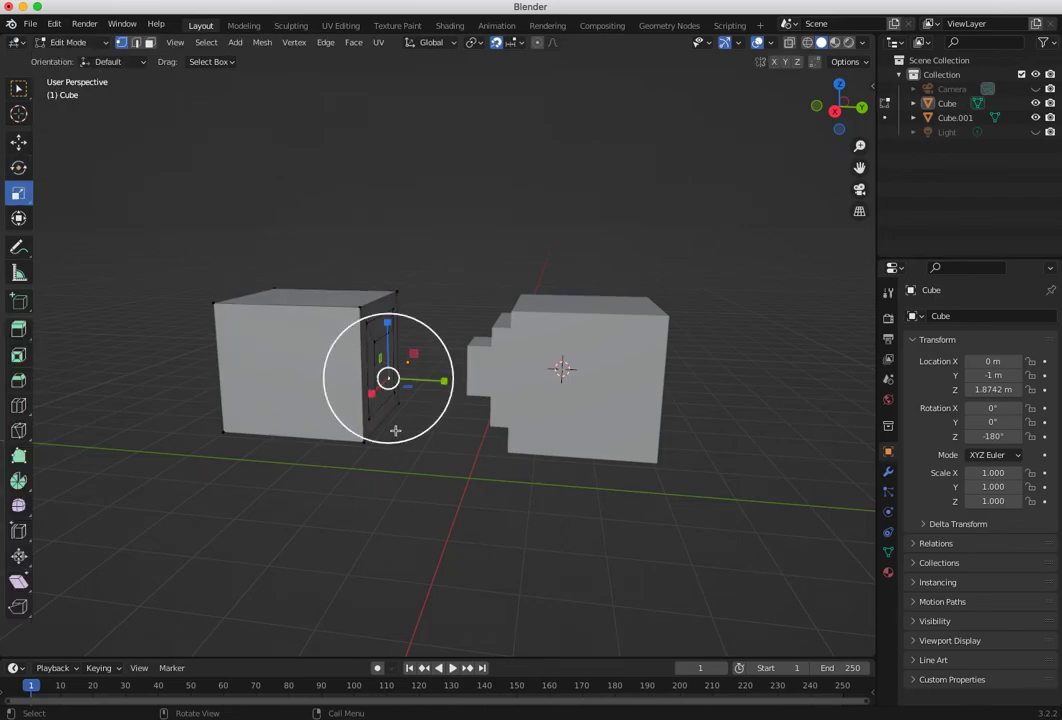
{"action": "left_click", "coordinate": [149, 42]}
{"action": "left_click", "coordinate": [380, 362]}
{"action": "middle_click_drag", "start_coordinate": [380, 362], "coordinate": [374, 455]}
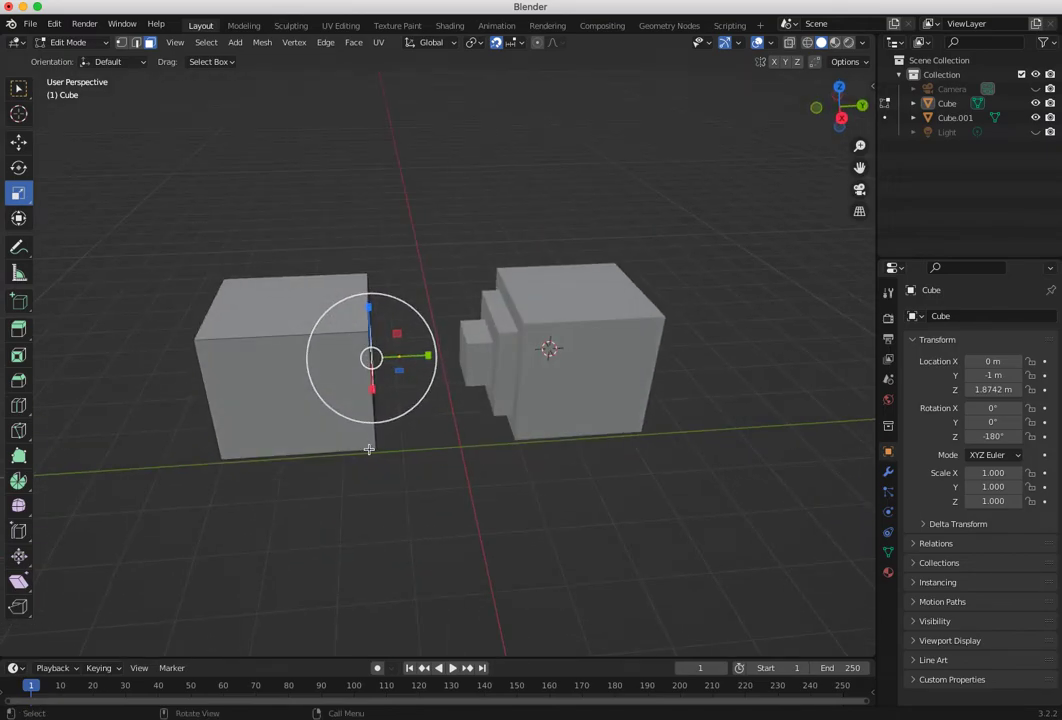
Snap the 3D cursor to the selected inner face.
{"action": "key", "text": "shift+s"}
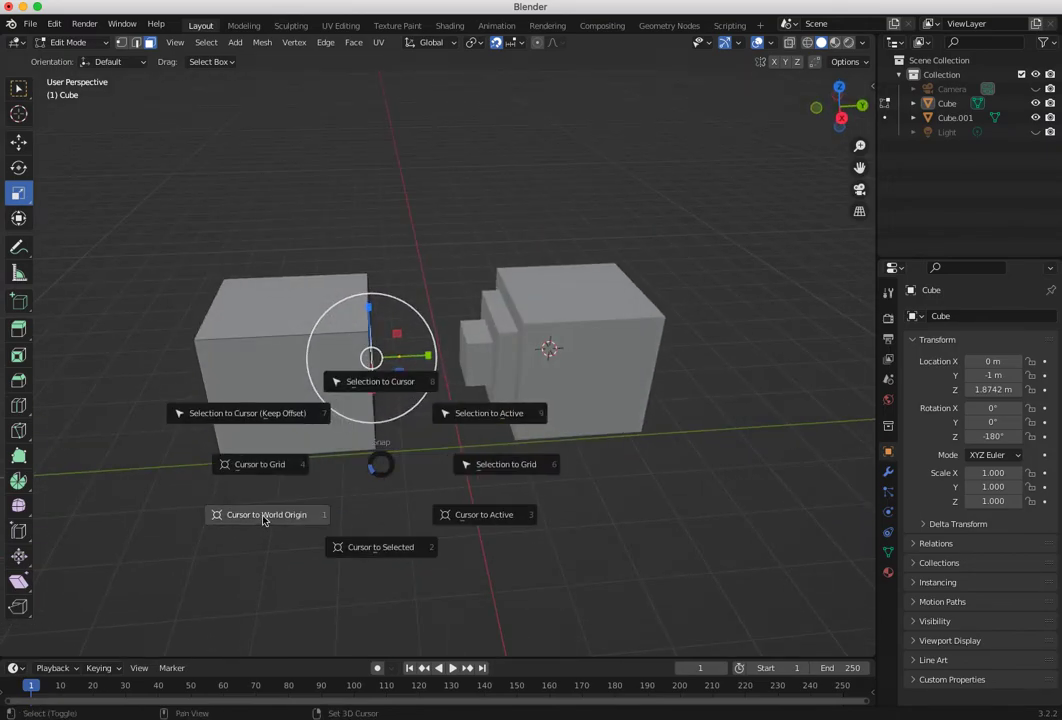
{"action": "left_click", "coordinate": [361, 548]}
{"action": "middle_click_drag", "start_coordinate": [354, 527], "coordinate": [293, 442]}
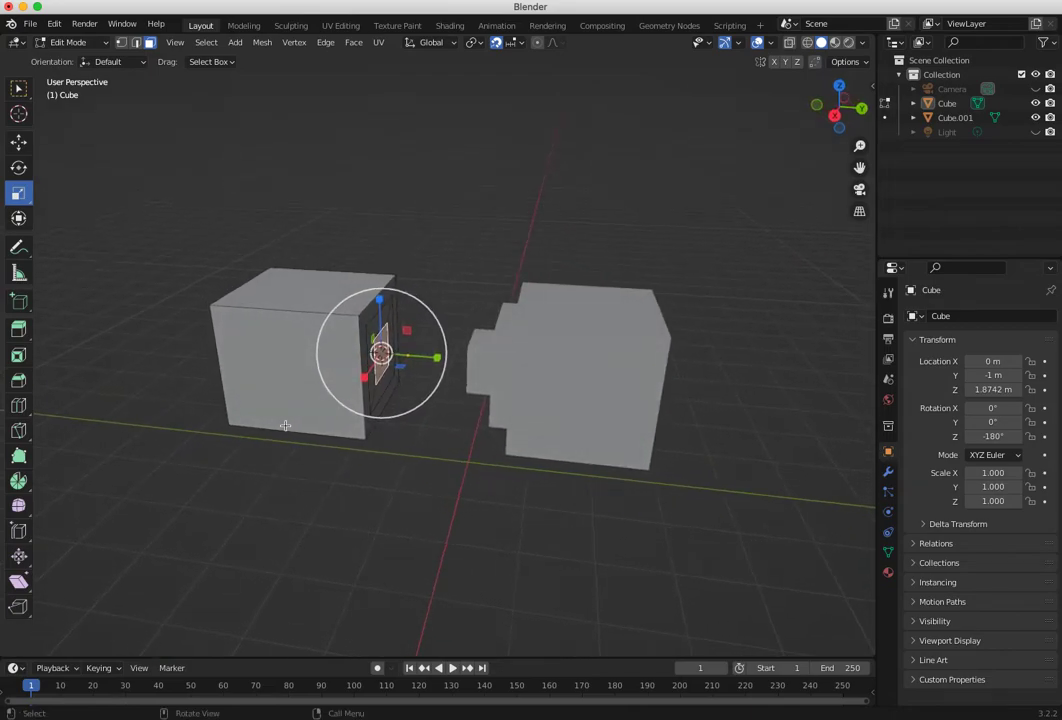
Return to Object Mode and set the flattened cube's origin to the 3D cursor.
{"action": "left_click", "coordinate": [70, 42]}
{"action": "left_click", "coordinate": [75, 56]}
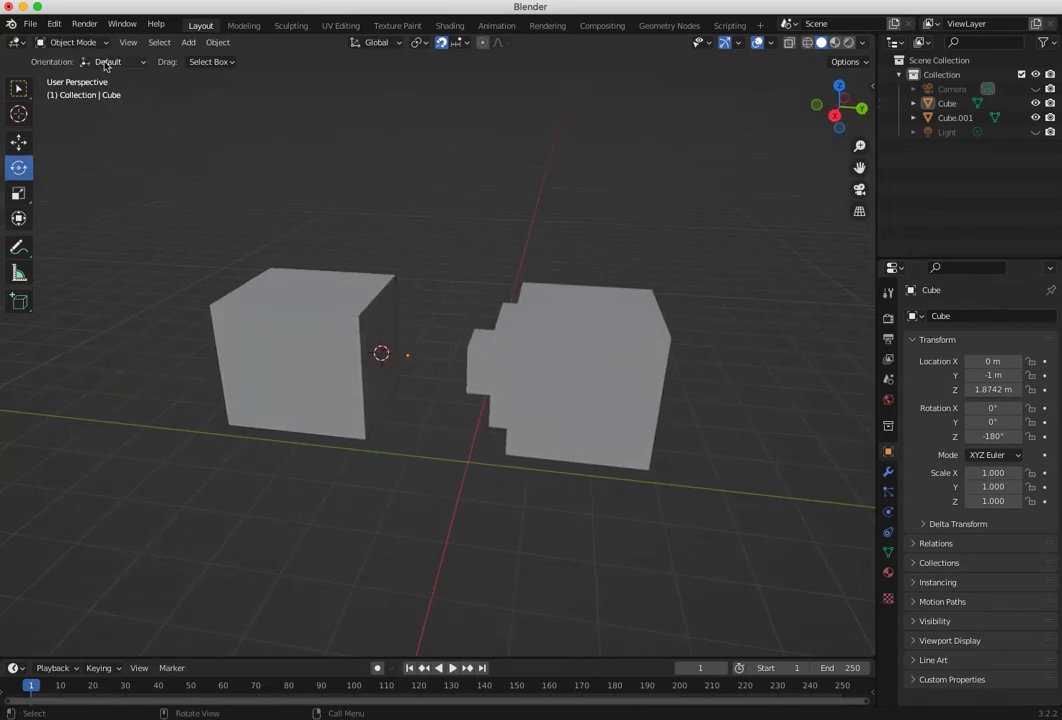
{"action": "middle_click_drag", "start_coordinate": [320, 296], "coordinate": [334, 260]}
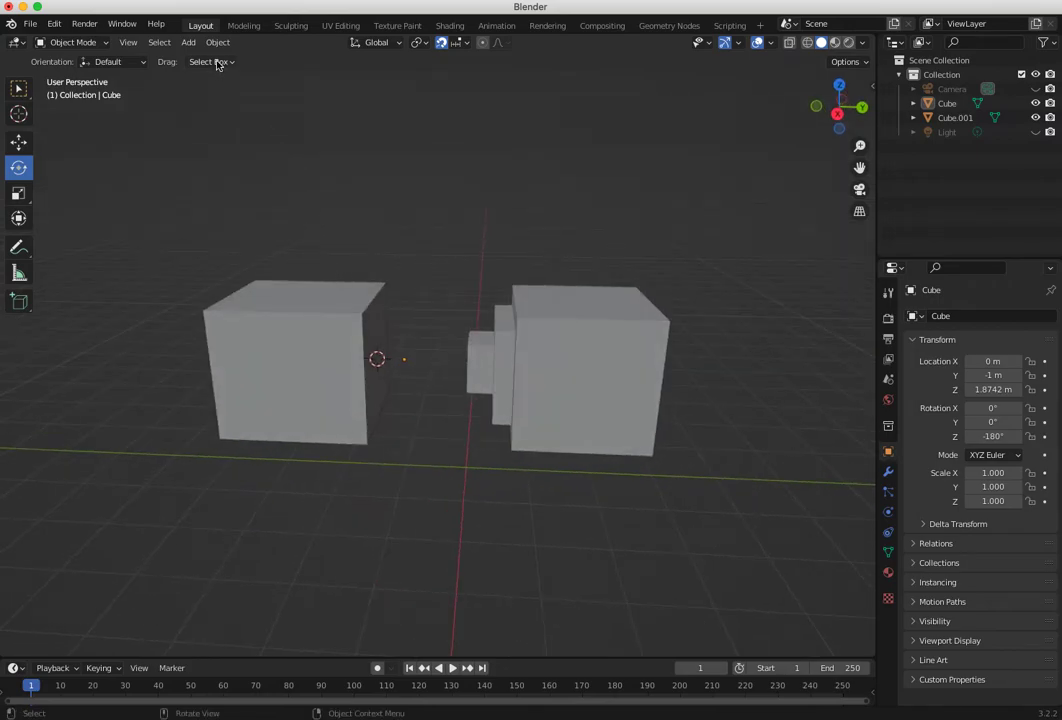
{"action": "left_click", "coordinate": [289, 346]}
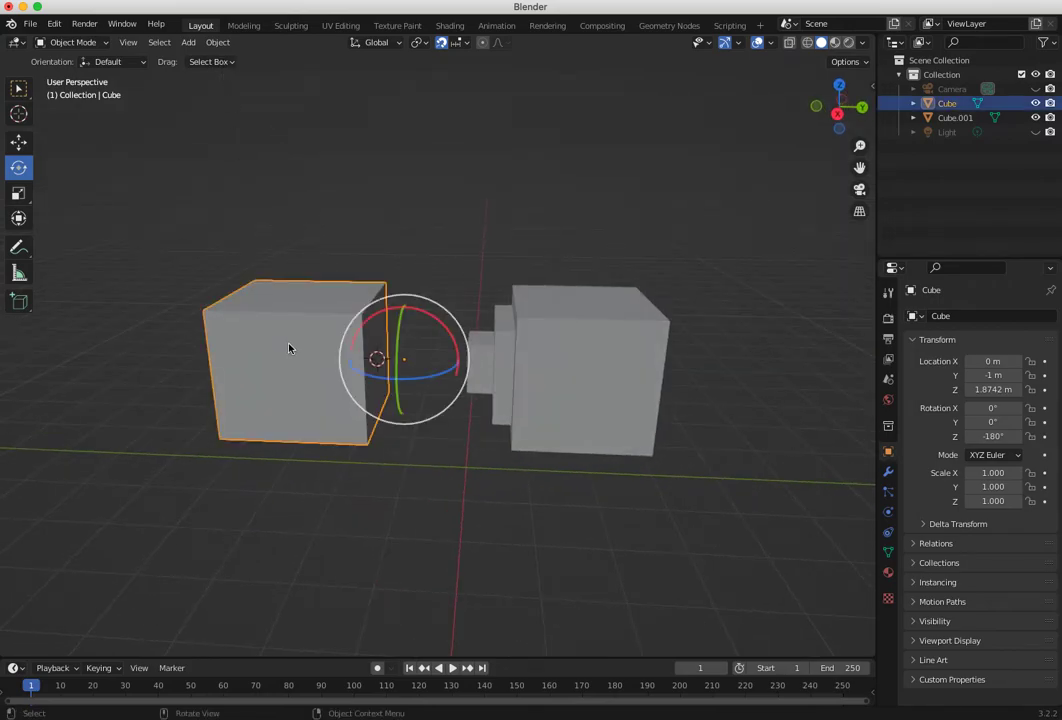
{"action": "left_click", "coordinate": [218, 42]}
{"action": "mouse_move", "coordinate": [221, 73]}
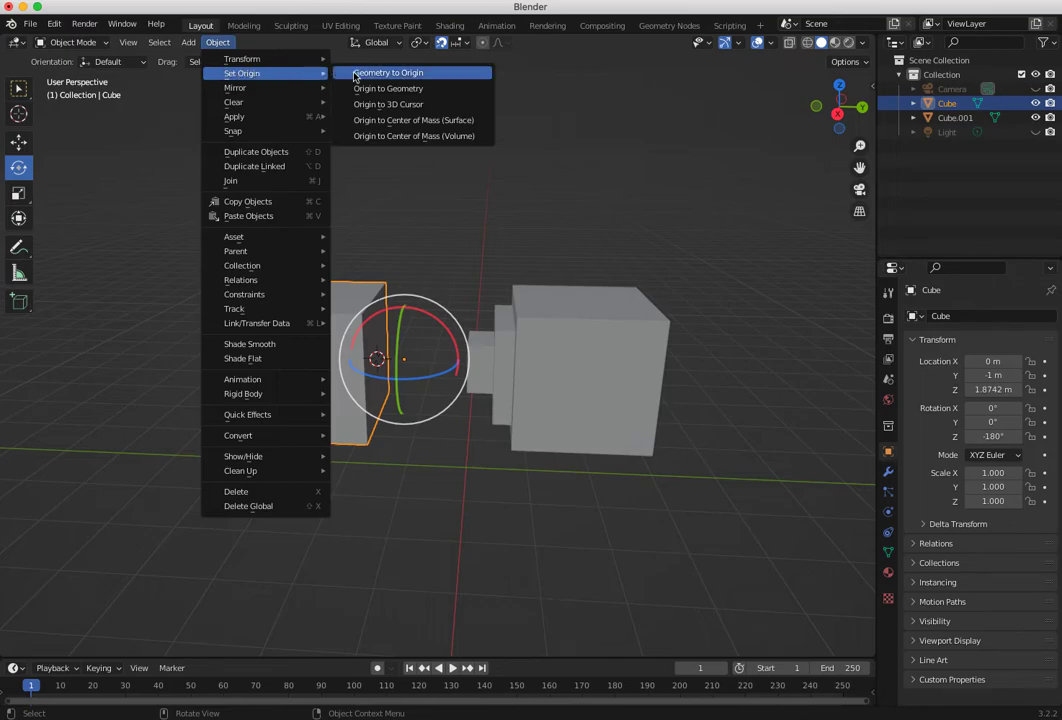
{"action": "left_click", "coordinate": [362, 105]}
Deselect the cube and snap the 3D cursor back to the world origin.
{"action": "left_click", "coordinate": [398, 495]}
{"action": "middle_click_drag", "start_coordinate": [398, 495], "coordinate": [367, 503]}
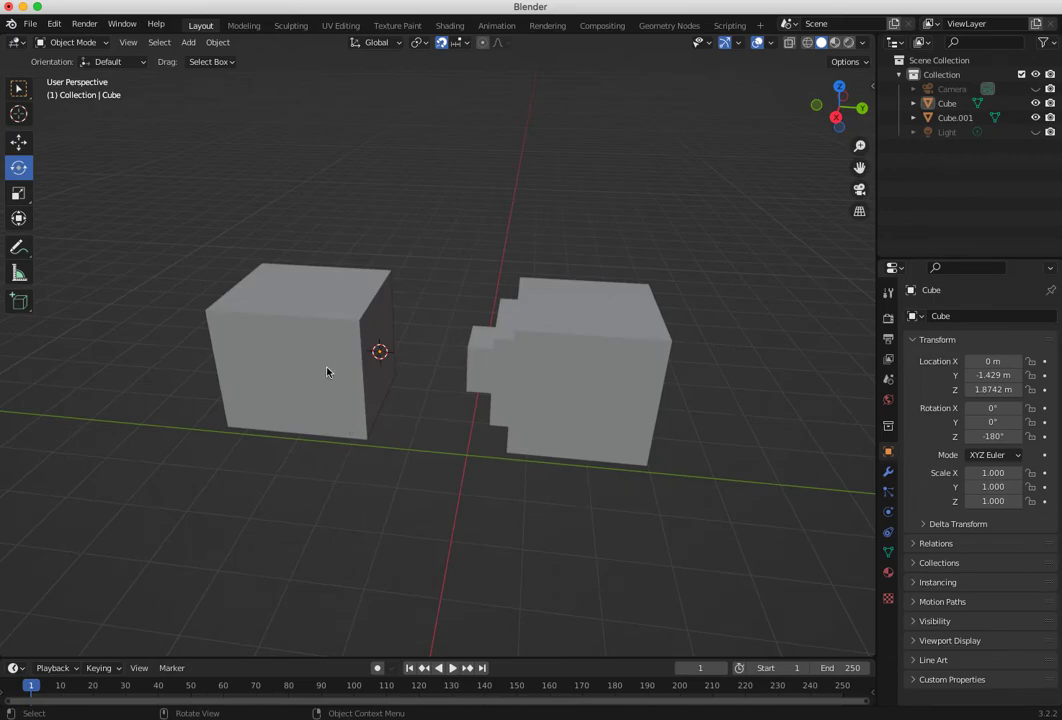
{"action": "key", "text": "shift+s"}
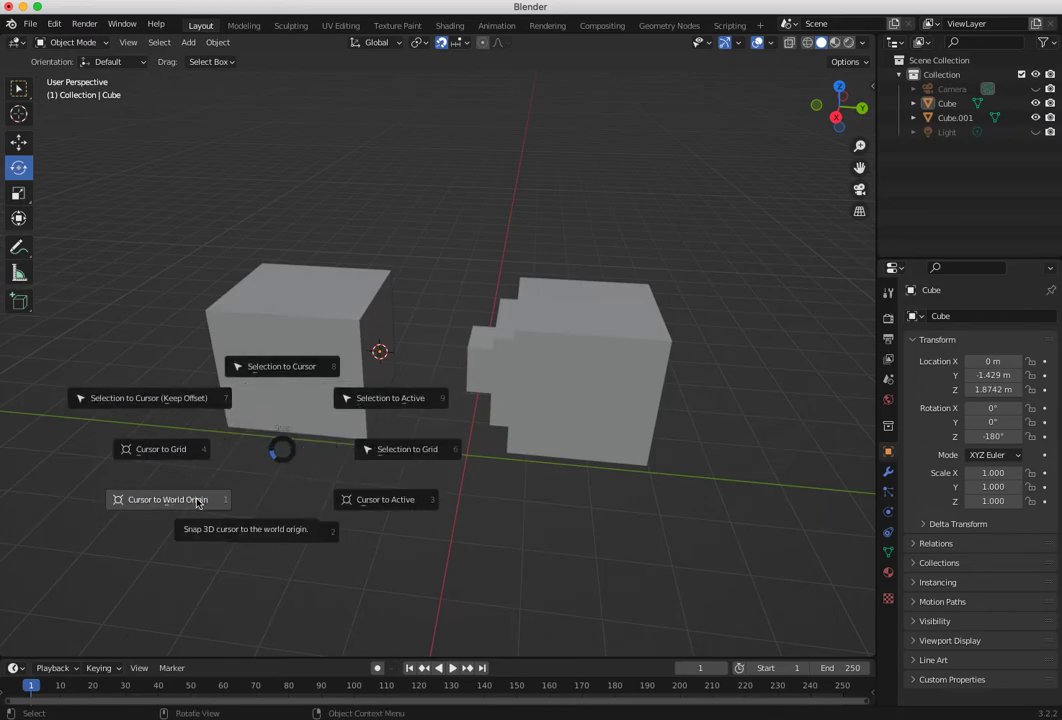
{"action": "left_click", "coordinate": [198, 499]}
Try rotating the flattened cube by about -29.6° about the X axis around its relocated origin, and undo the rotation.
{"action": "left_click", "coordinate": [311, 404]}
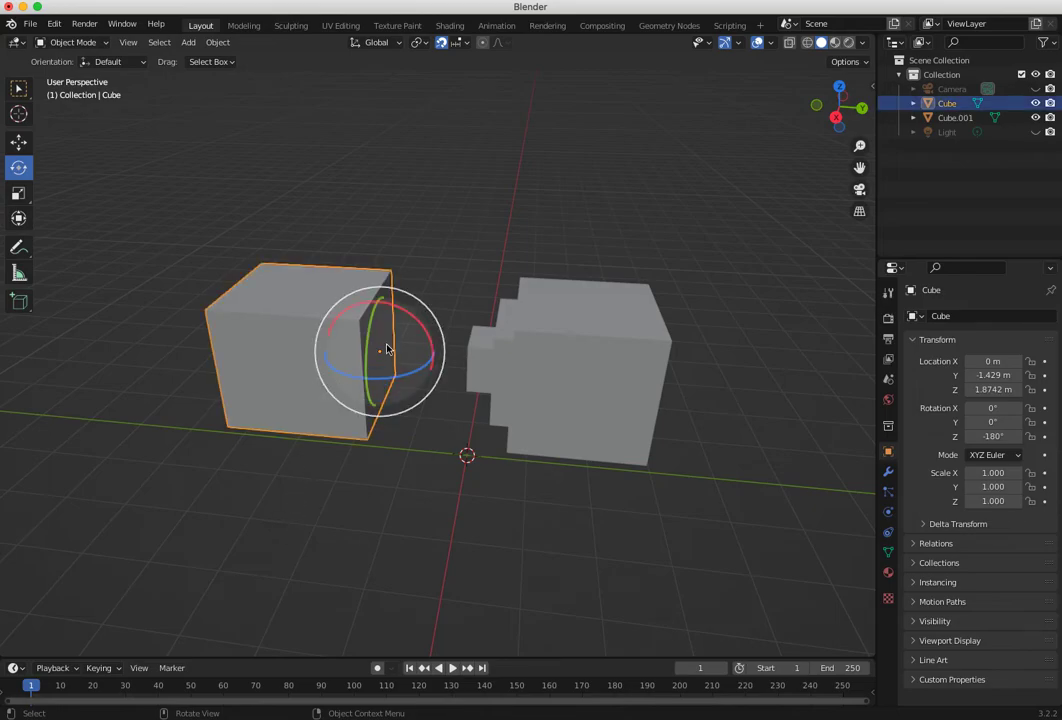
{"action": "left_click_drag", "start_coordinate": [410, 315], "coordinate": [322, 374]}
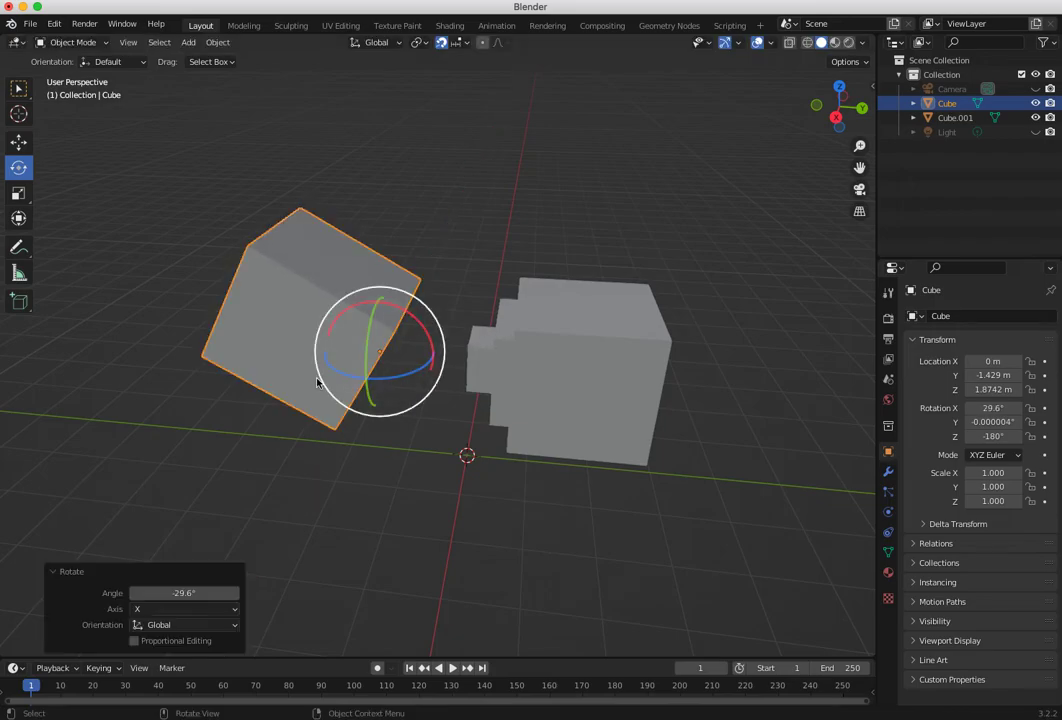
{"action": "key", "text": "ctrl+z"}
{"action": "left_click", "coordinate": [307, 522]}
Set the flattened cube's origin to its Center of Mass (Surface).
{"action": "left_click", "coordinate": [272, 360]}
{"action": "left_click", "coordinate": [219, 43]}
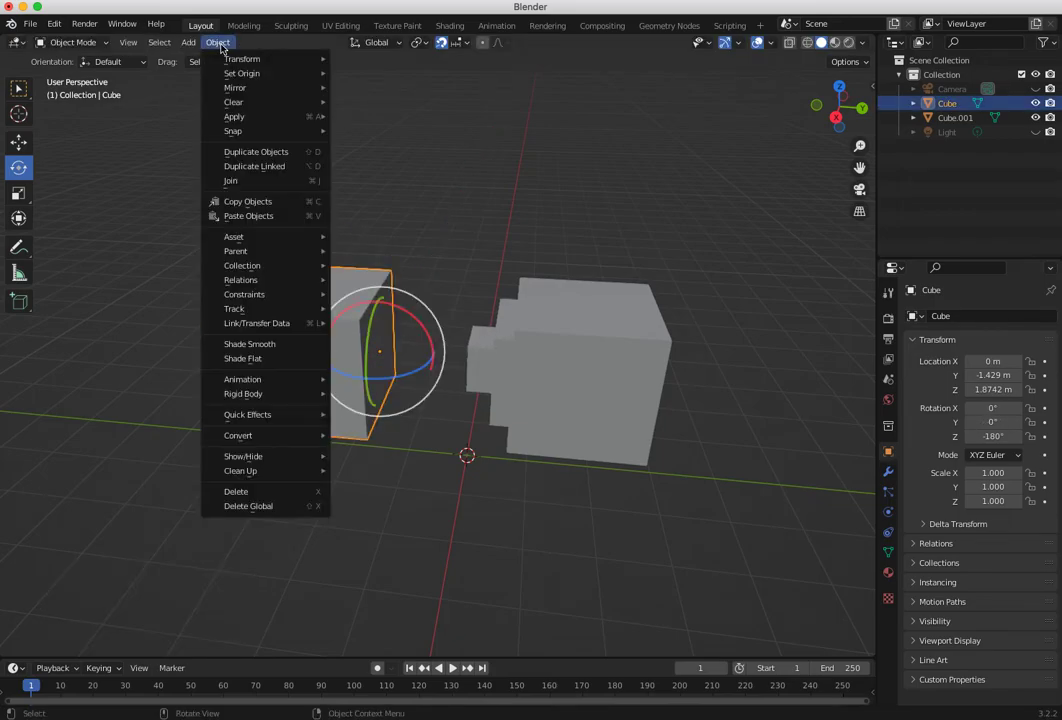
{"action": "left_click", "coordinate": [157, 252]}
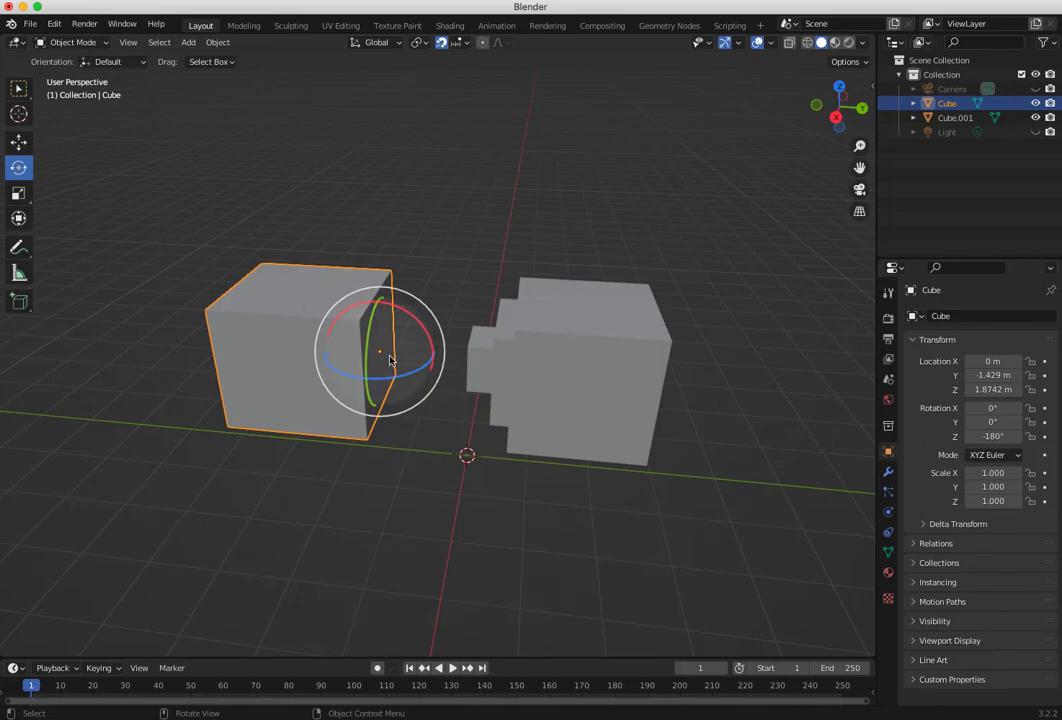
{"action": "left_click", "coordinate": [222, 44]}
{"action": "mouse_move", "coordinate": [219, 76]}
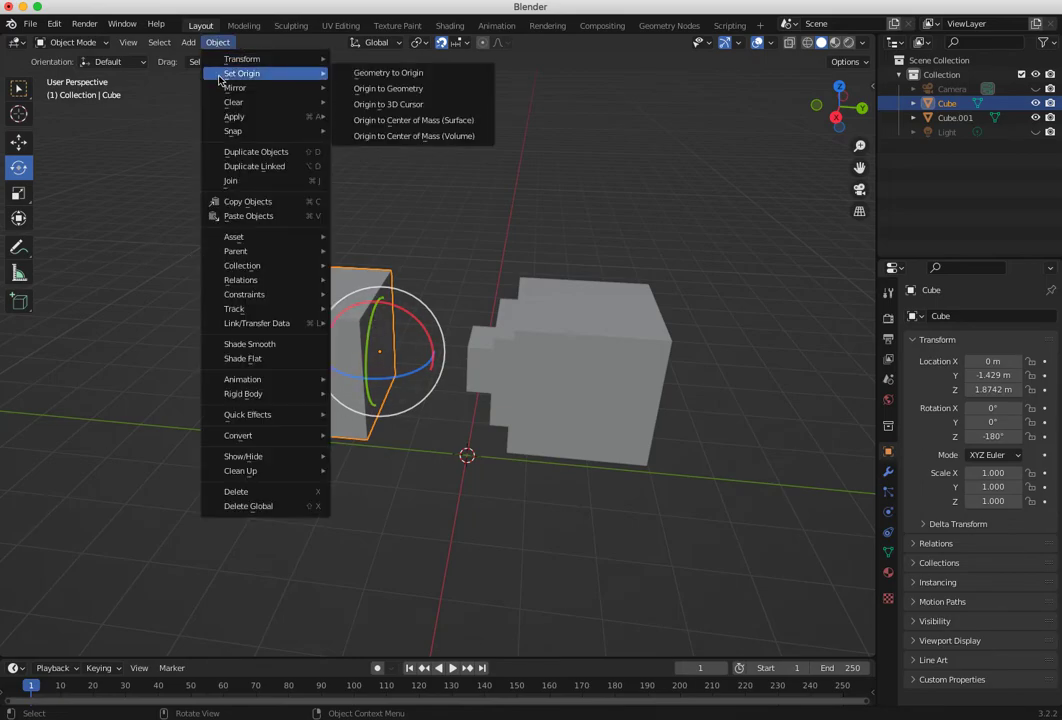
{"action": "left_click", "coordinate": [368, 121]}
{"action": "middle_click_drag", "start_coordinate": [372, 440], "coordinate": [574, 386]}
{"action": "left_click", "coordinate": [398, 480]}
Set the stepped duplicate cube's origin to its Center of Mass (Surface).
{"action": "left_click", "coordinate": [588, 413]}
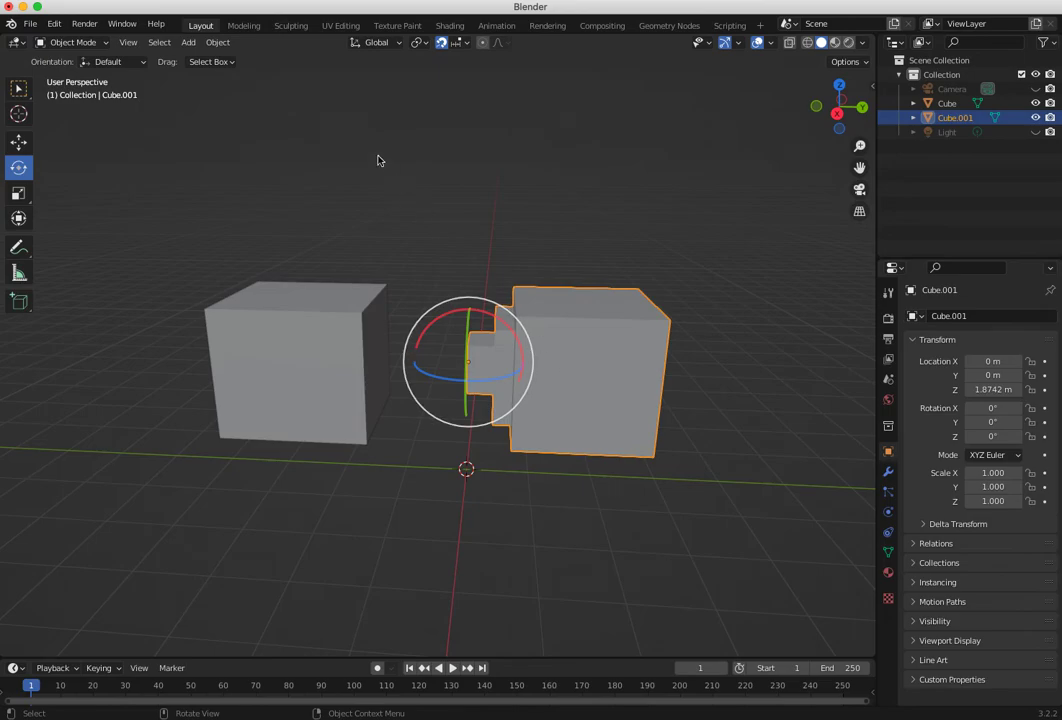
{"action": "left_click", "coordinate": [217, 42]}
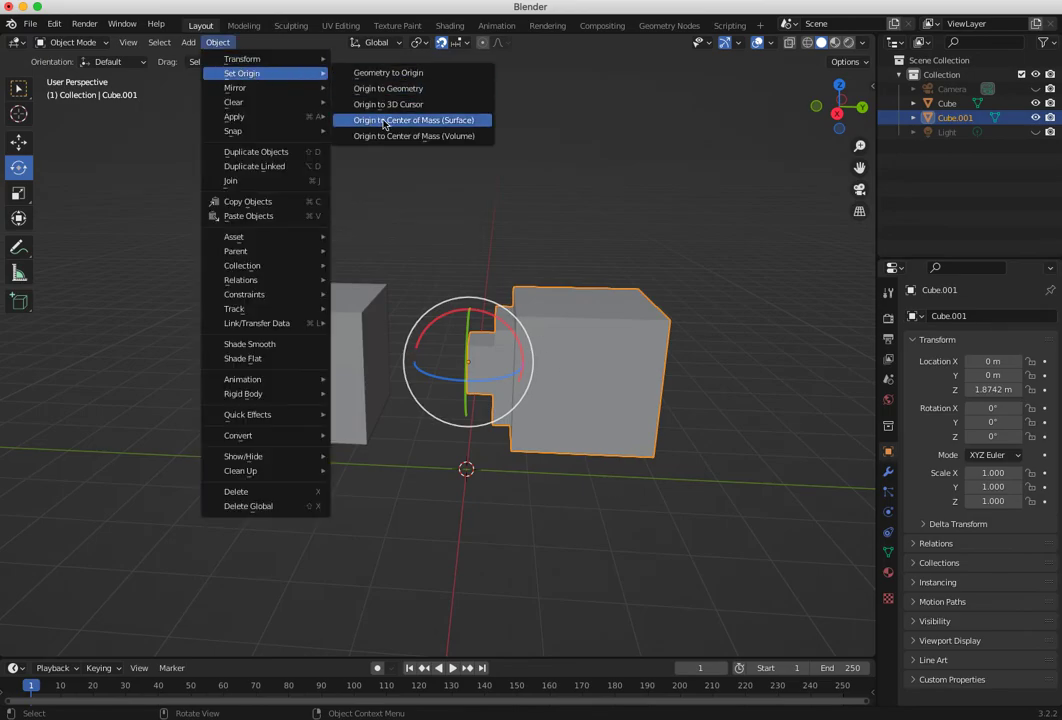
{"action": "left_click", "coordinate": [384, 121]}
{"action": "middle_click_drag", "start_coordinate": [605, 505], "coordinate": [687, 526]}
{"action": "left_click", "coordinate": [531, 495]}
{"action": "middle_click_drag", "start_coordinate": [531, 495], "coordinate": [440, 453]}
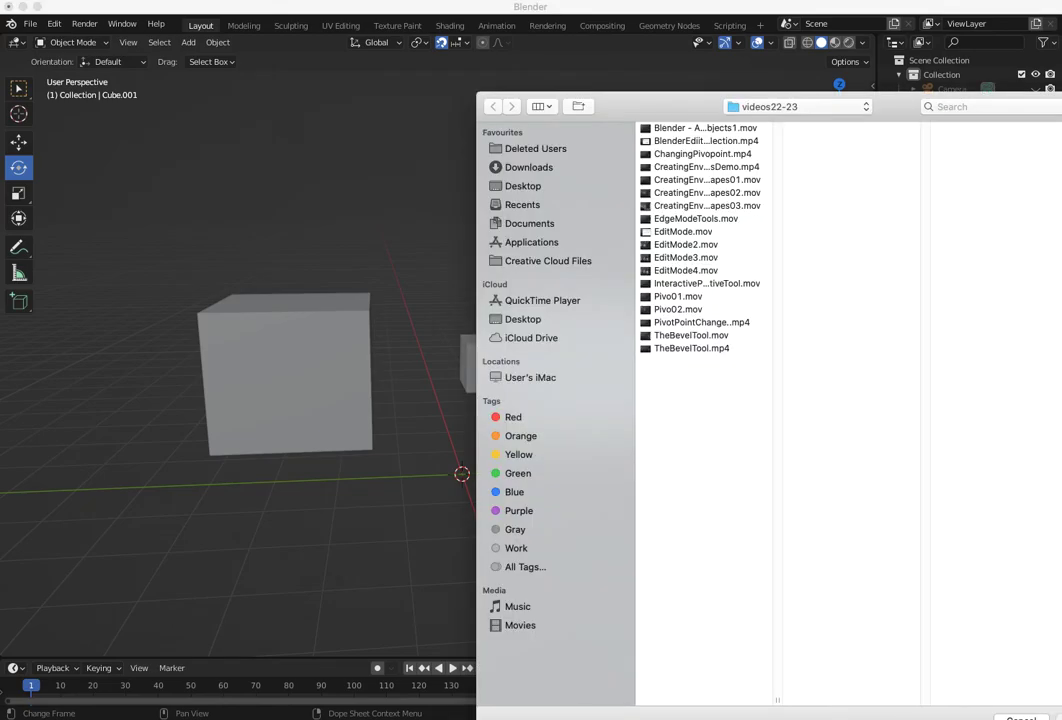
{"action": "left_click", "coordinate": [9, 2]}
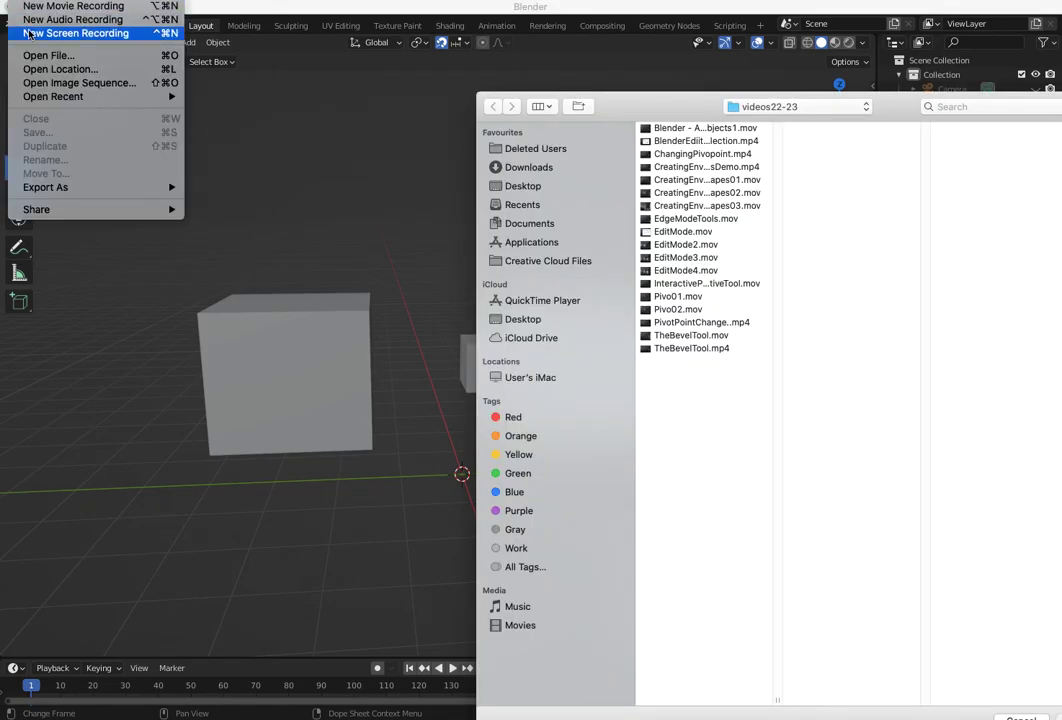